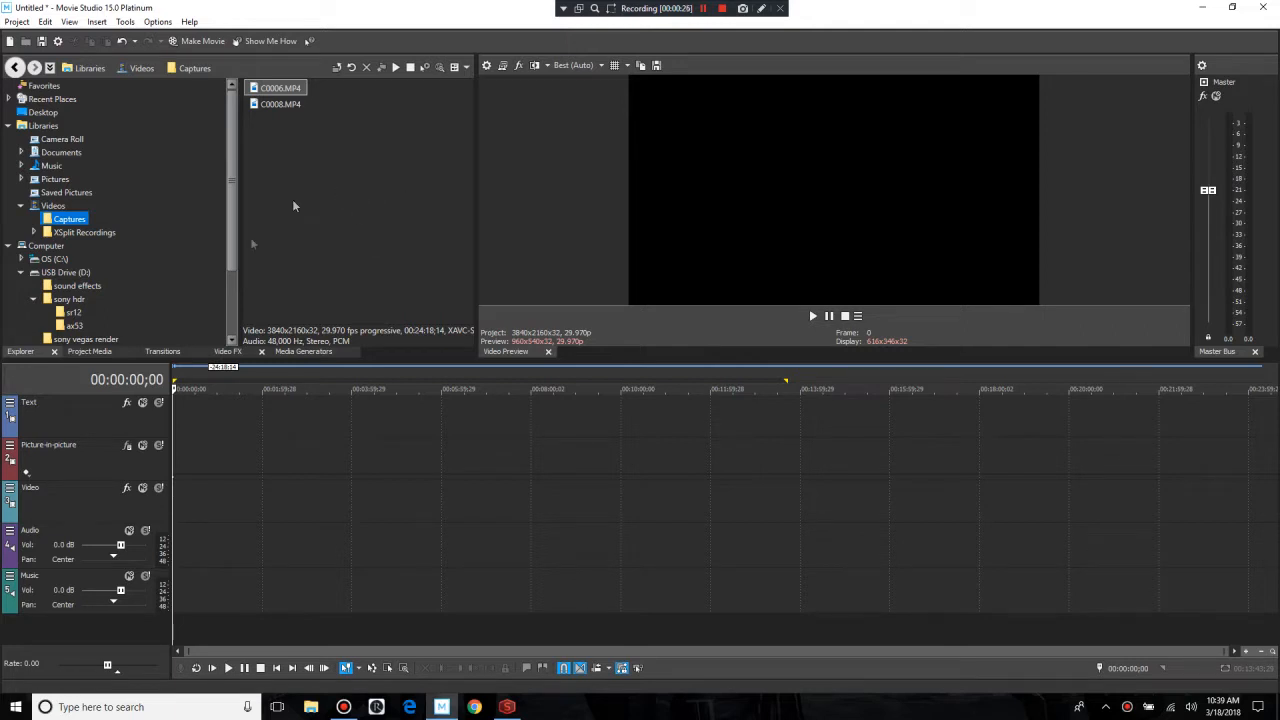
# Step: Delete the Picture-in-picture track from the timeline
pyautogui.rightClick(85, 468)
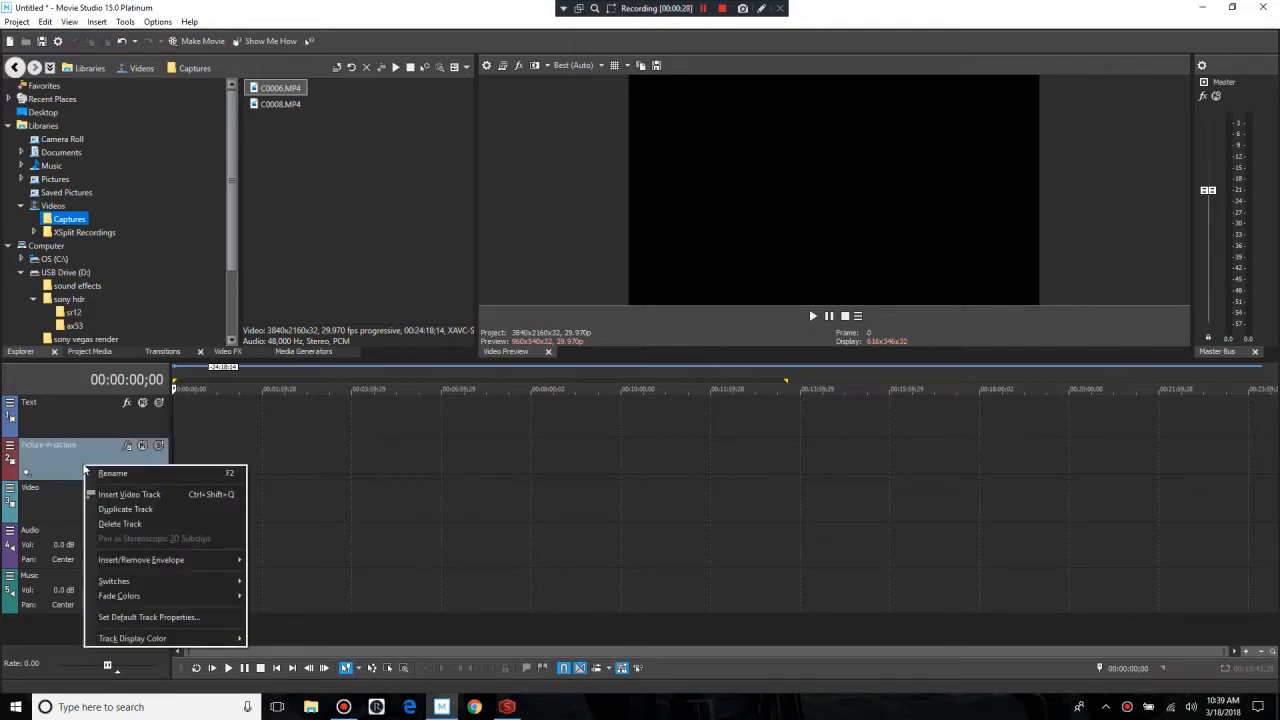
pyautogui.click(118, 523)
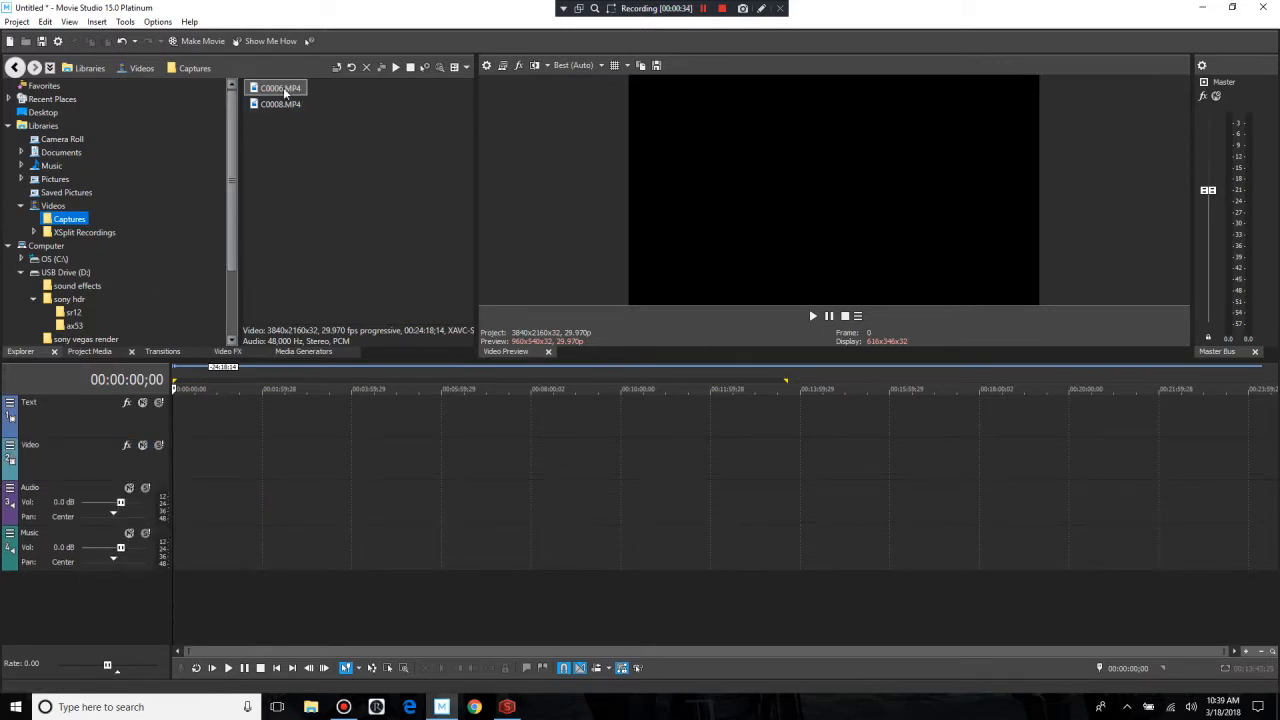
pyautogui.moveTo(285, 92); pyautogui.dragTo(182, 461)
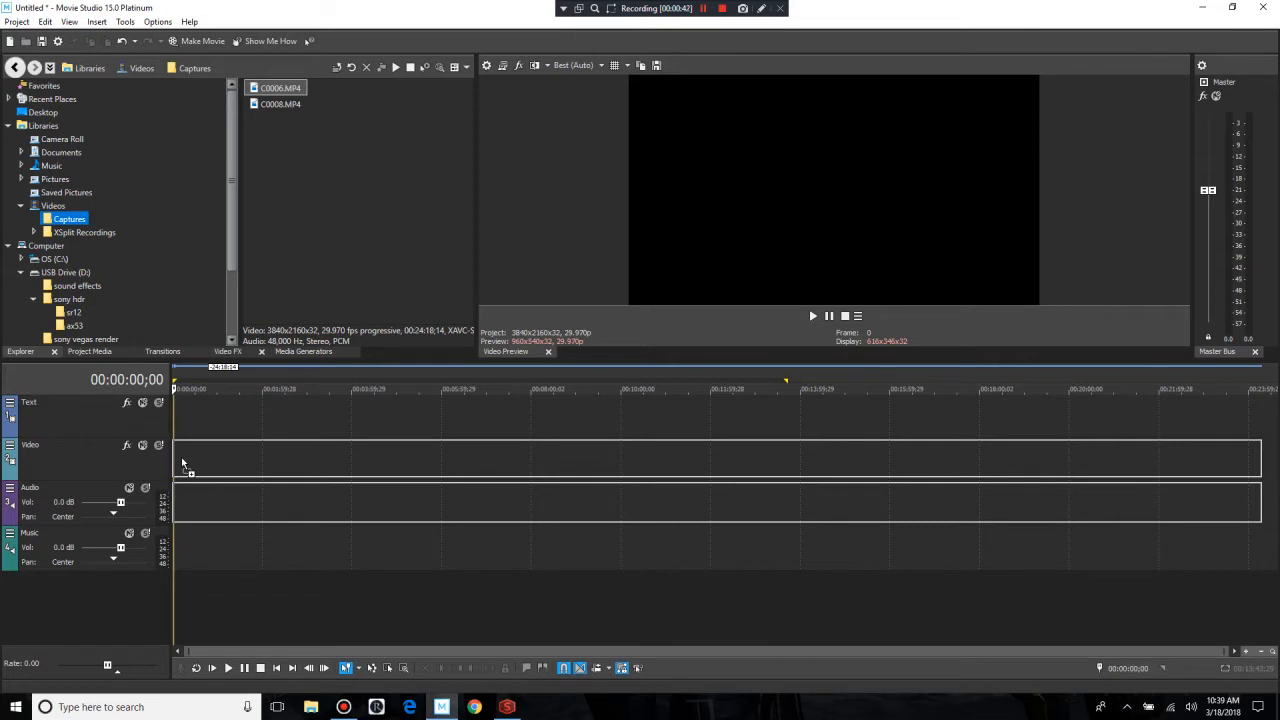
pyautogui.moveTo(181, 457); pyautogui.dragTo(182, 460)
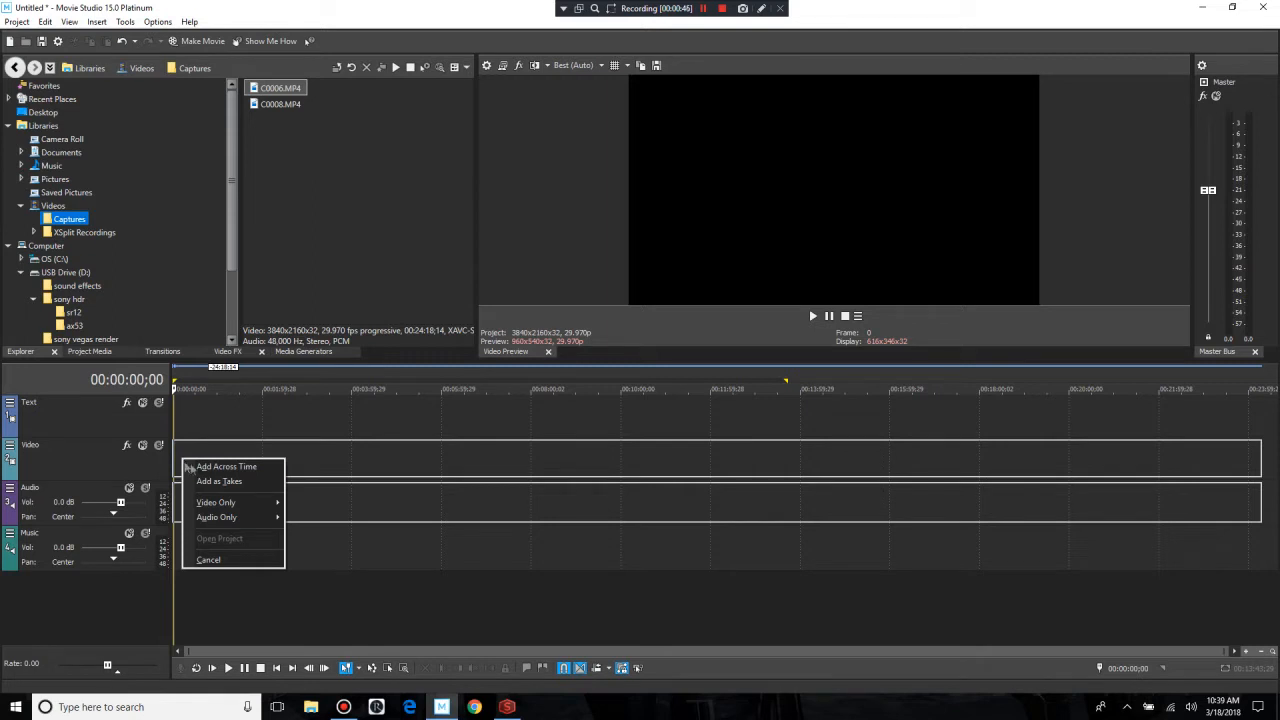
pyautogui.moveTo(216, 503)
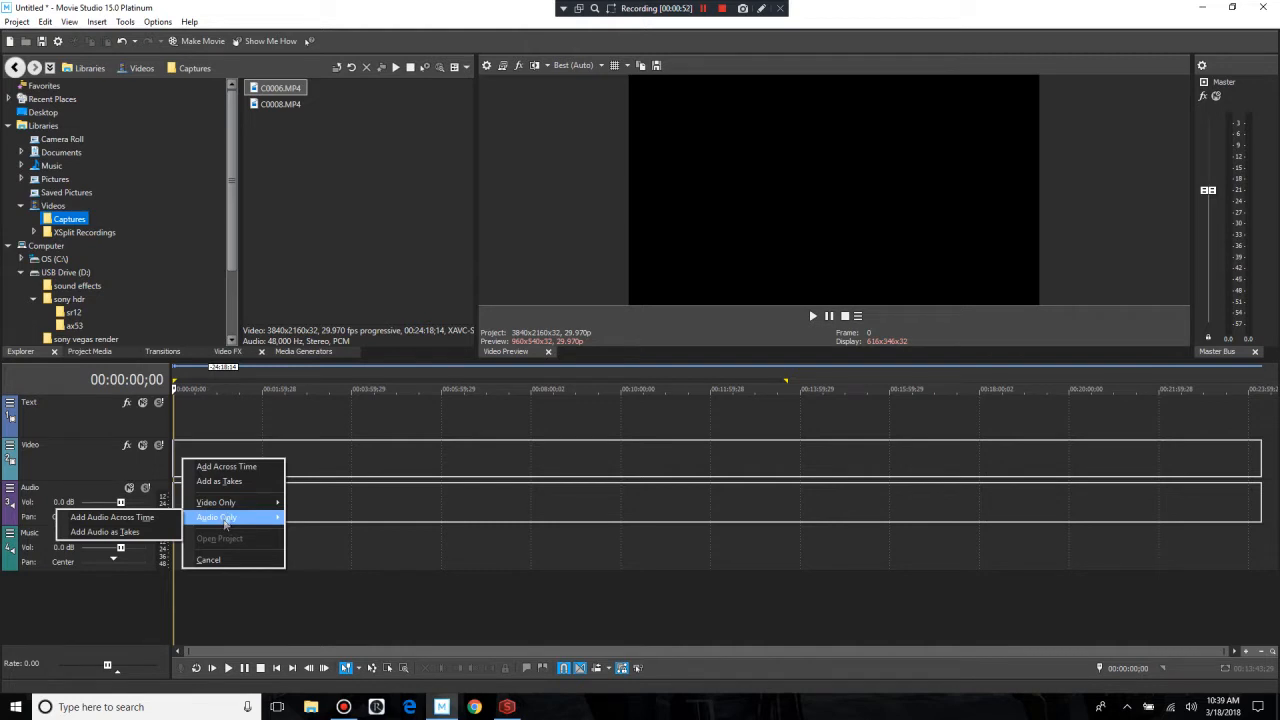
pyautogui.click(249, 304)
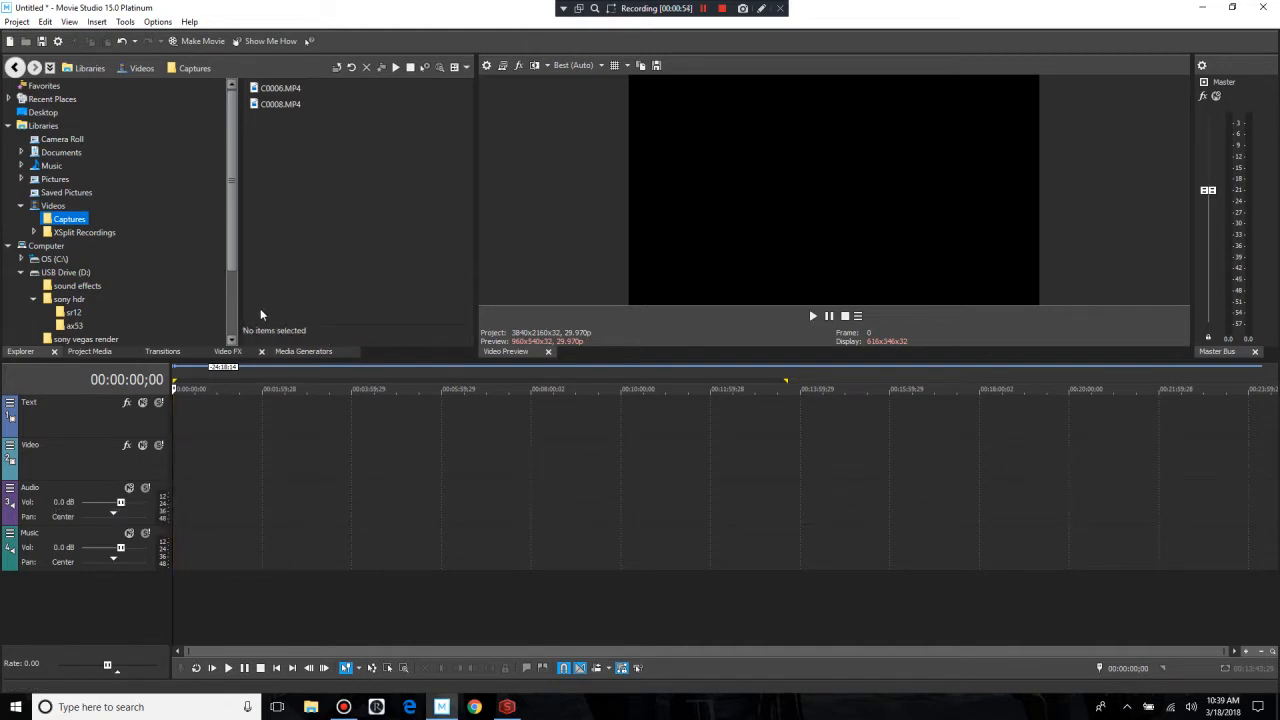
# Step: Place C0006.MP4 at the start of the Video track and open the sr12 media folder
pyautogui.moveTo(275, 88); pyautogui.dragTo(180, 460)
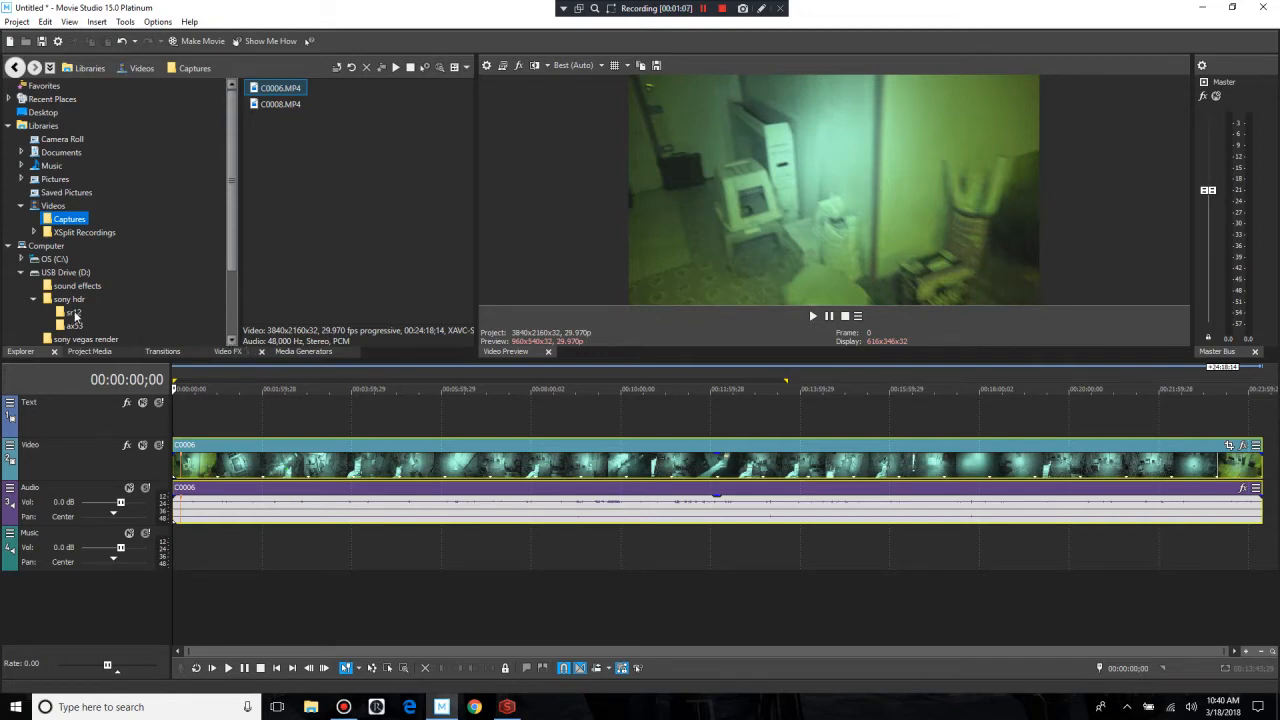
pyautogui.click(73, 312)
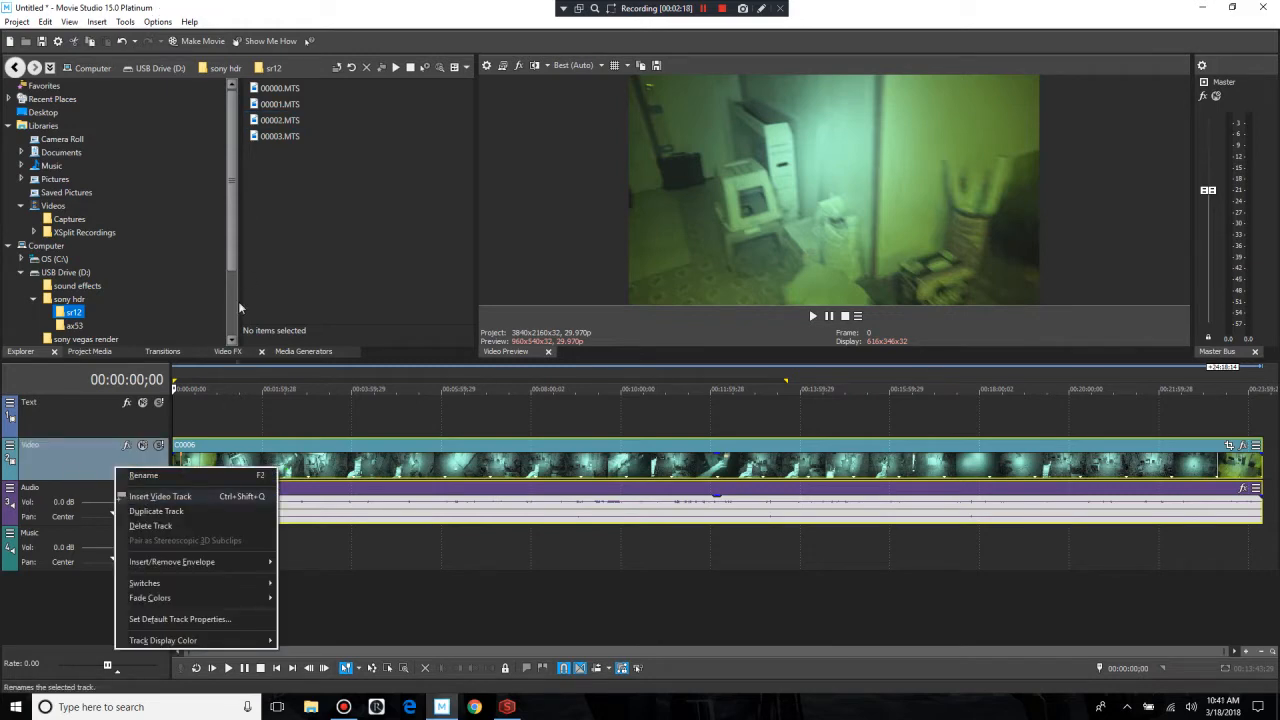
pyautogui.click(260, 205)
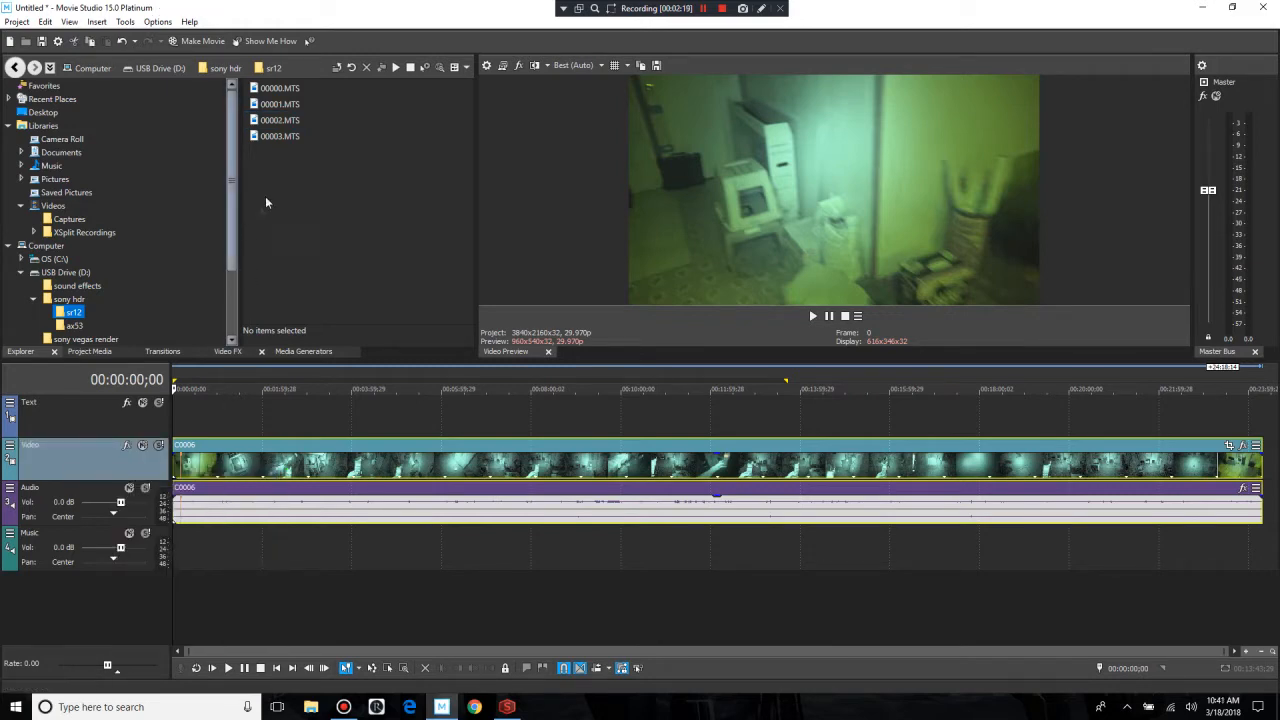
pyautogui.rightClick(273, 121)
pyautogui.click(310, 212)
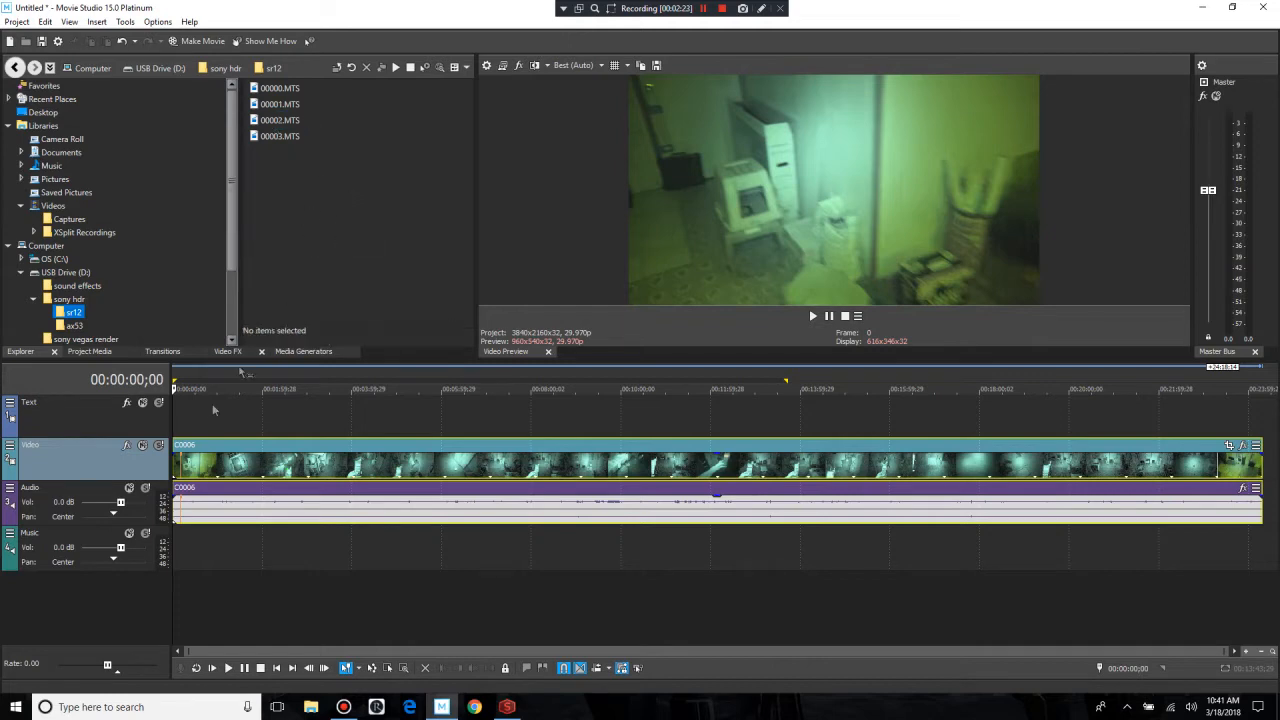
# Step: Insert a new video track above the Video track and a new audio track above the Audio track
pyautogui.rightClick(77, 463)
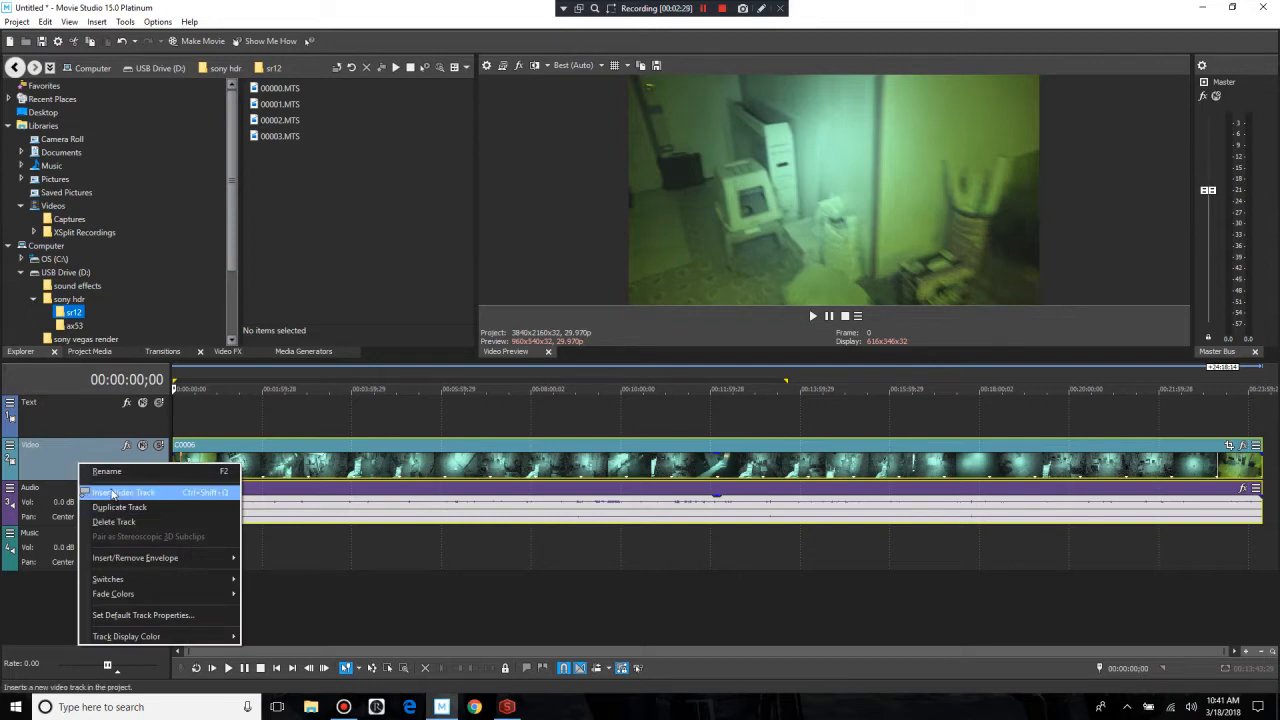
pyautogui.click(150, 494)
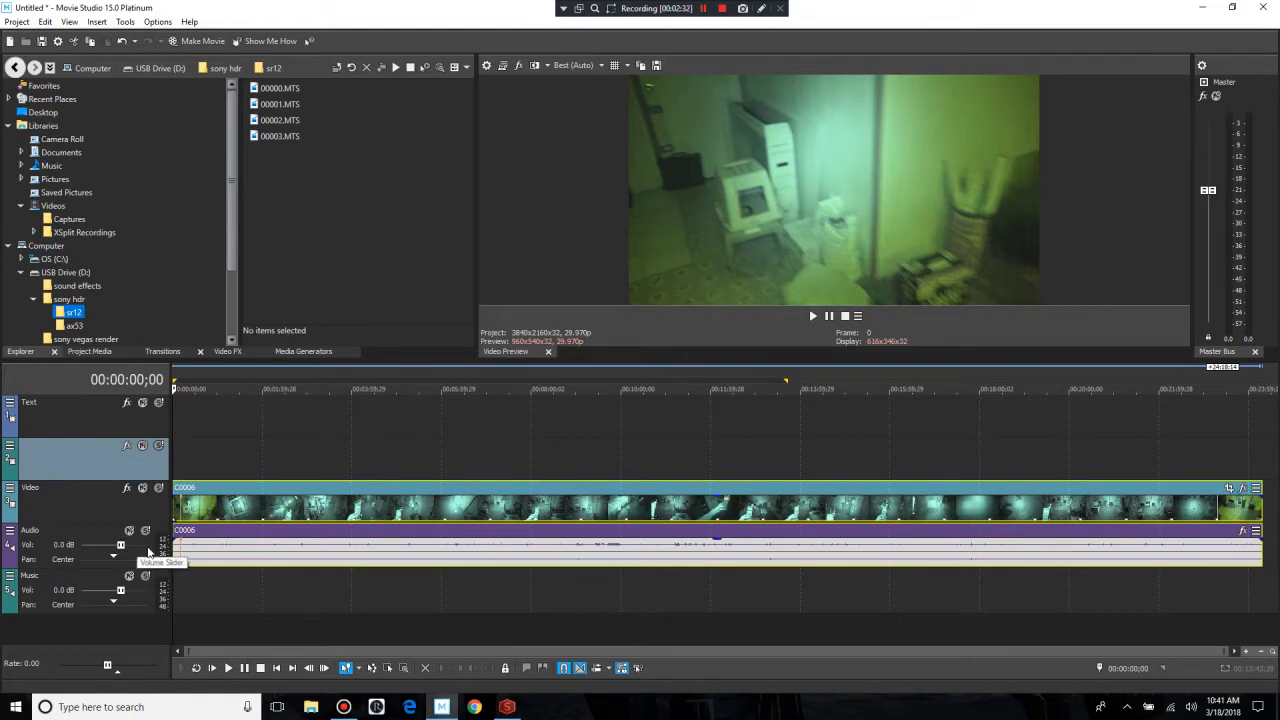
pyautogui.rightClick(90, 533)
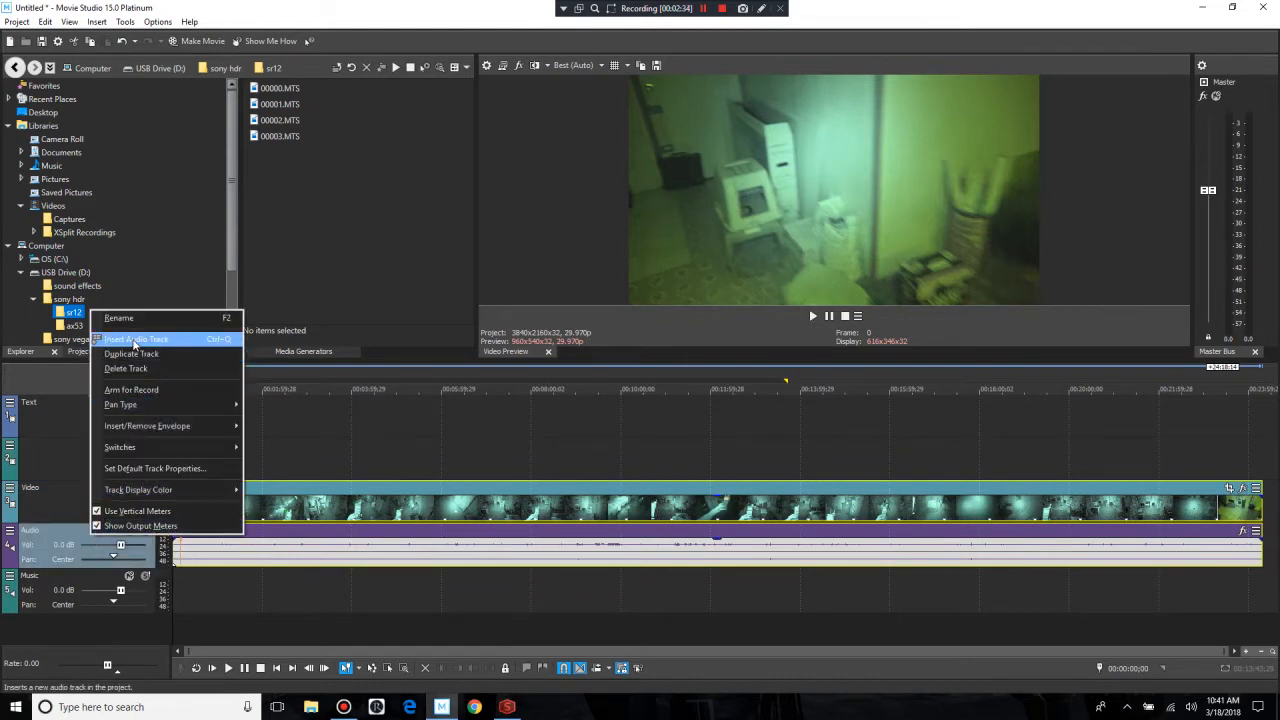
pyautogui.click(132, 338)
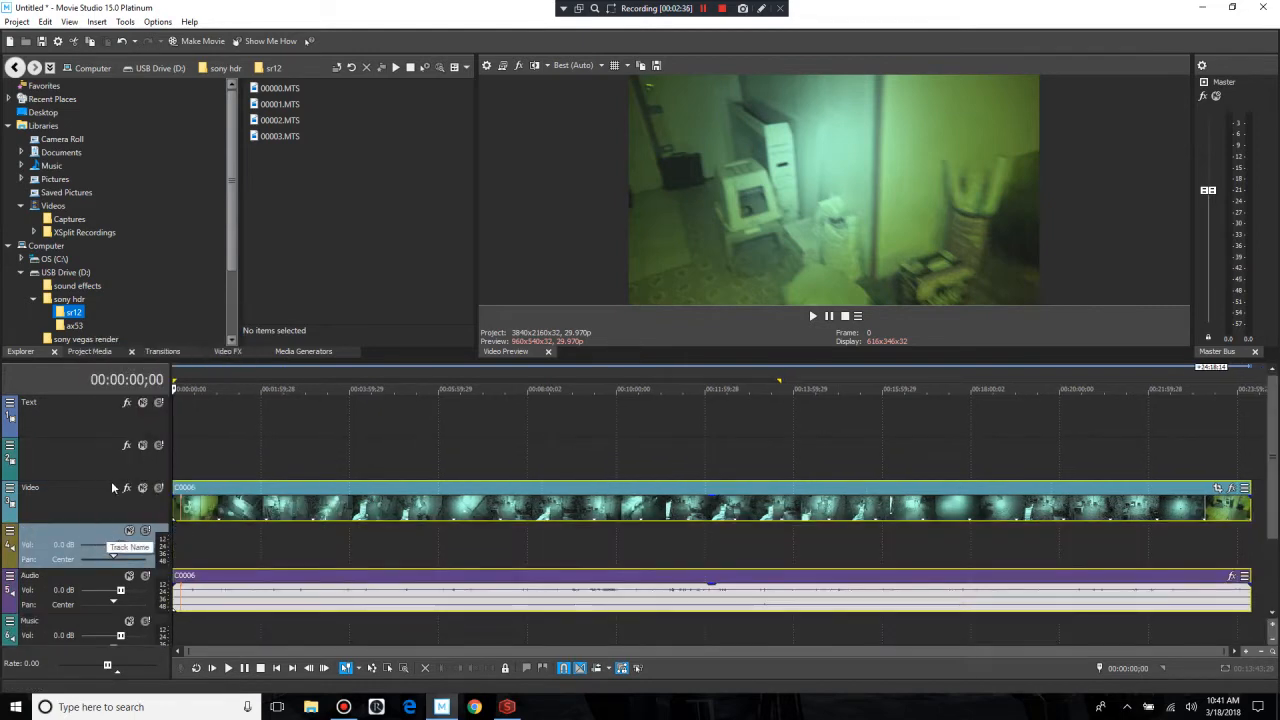
# Step: Move the new audio track directly beneath the new video track and add 00002.MTS at the start of both
pyautogui.click(112, 481)
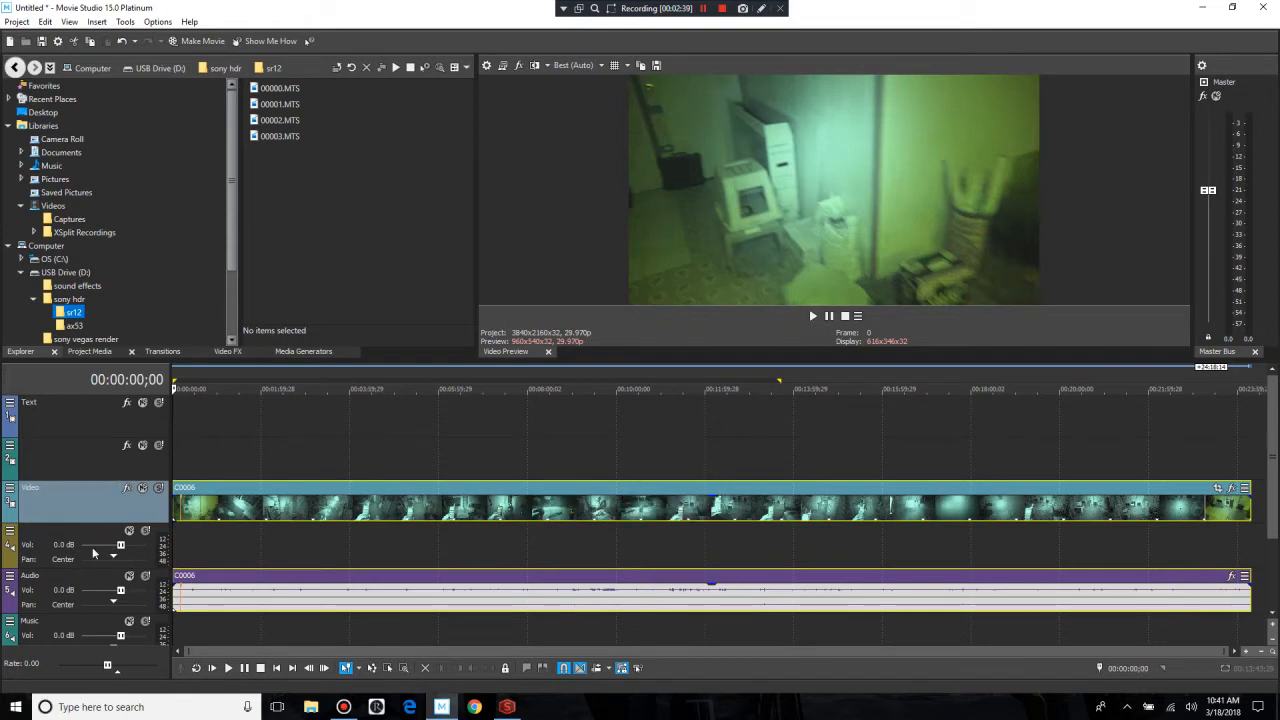
pyautogui.click(81, 534)
pyautogui.moveTo(81, 485); pyautogui.dragTo(82, 480)
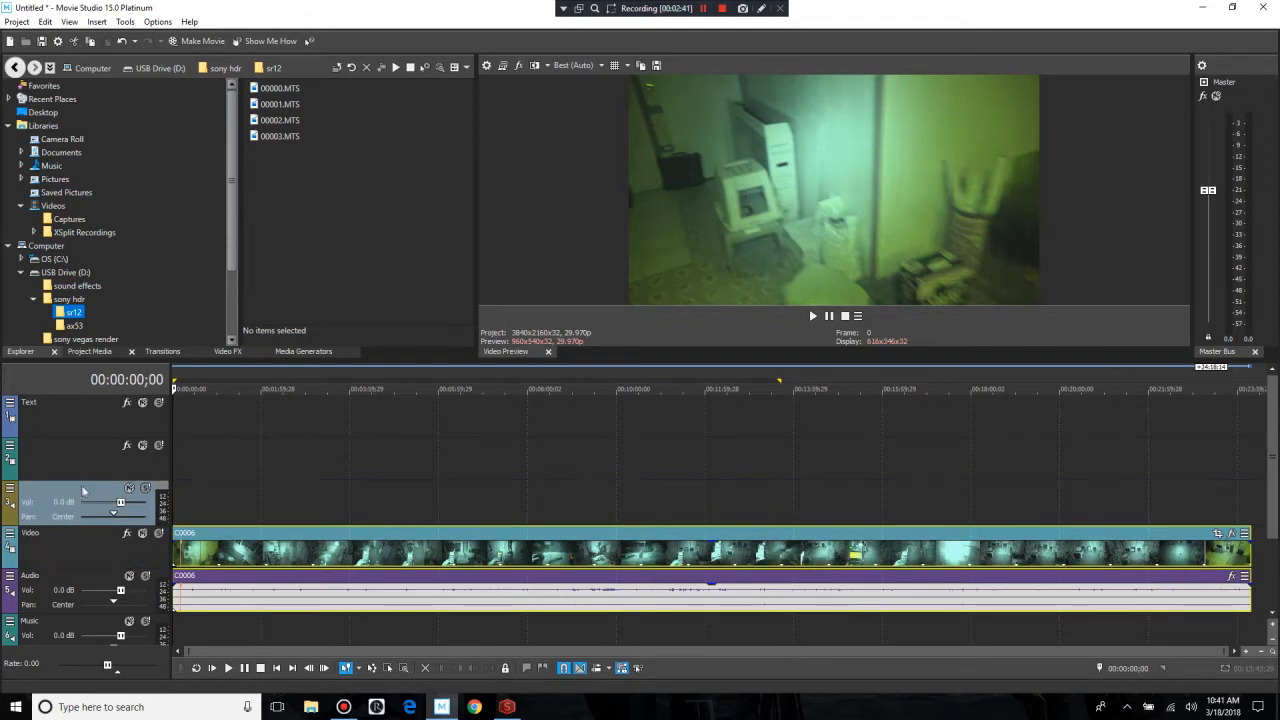
pyautogui.moveTo(268, 120); pyautogui.dragTo(95, 495)
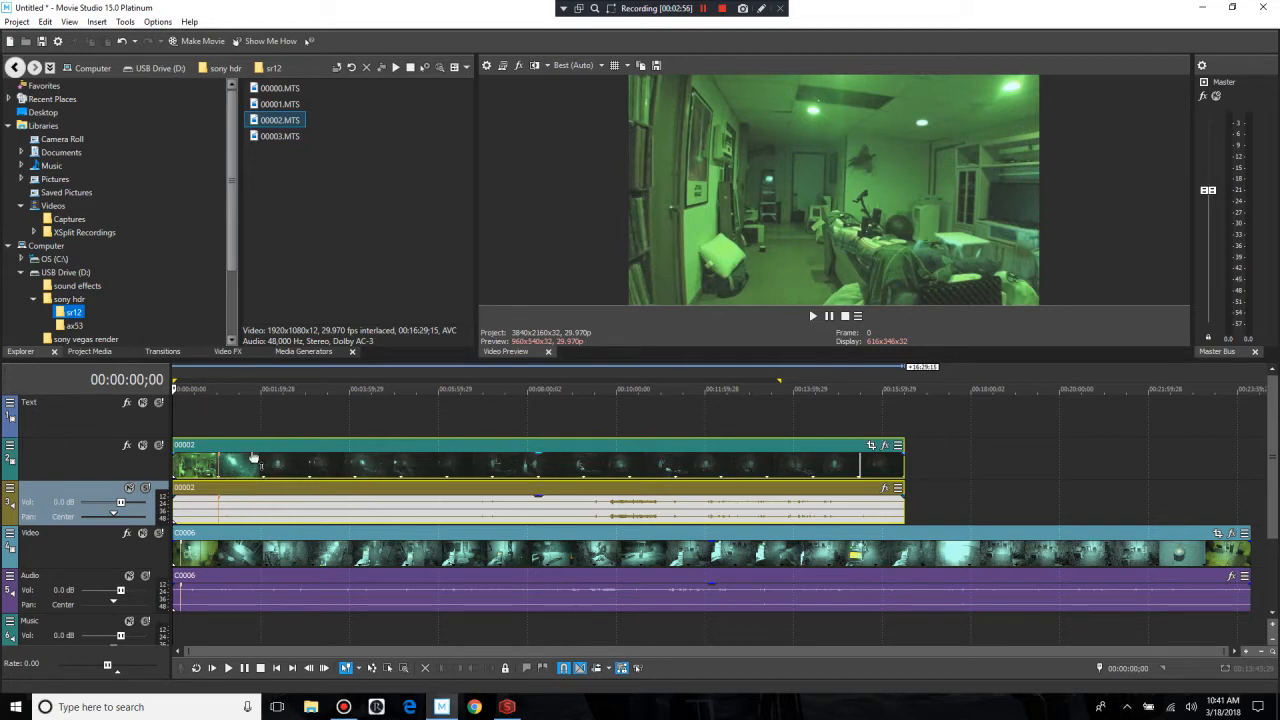
# Step: Play the timeline from 00:00:53;00 through the 00002 clip's marker and place the cursor on that marker at 00:01:02;09
pyautogui.scroll(5, 255, 458)
pyautogui.scroll(5, 255, 458)
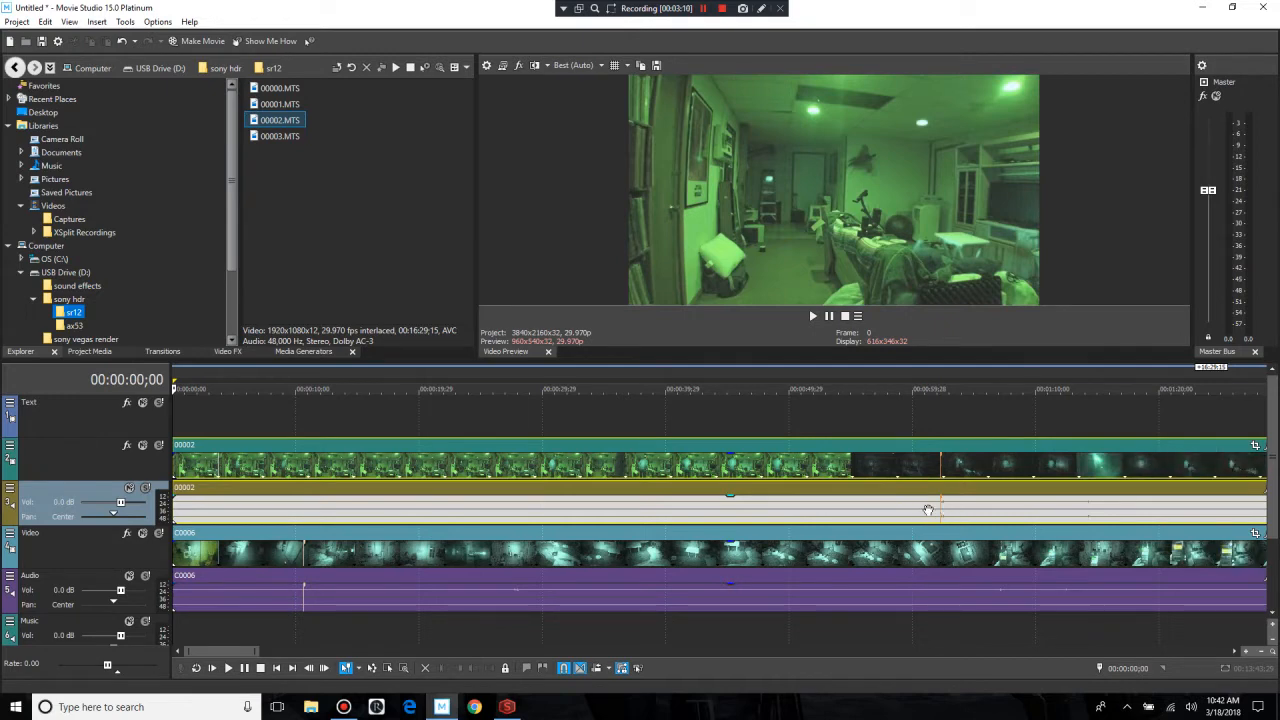
pyautogui.click(938, 510)
pyautogui.click(826, 517)
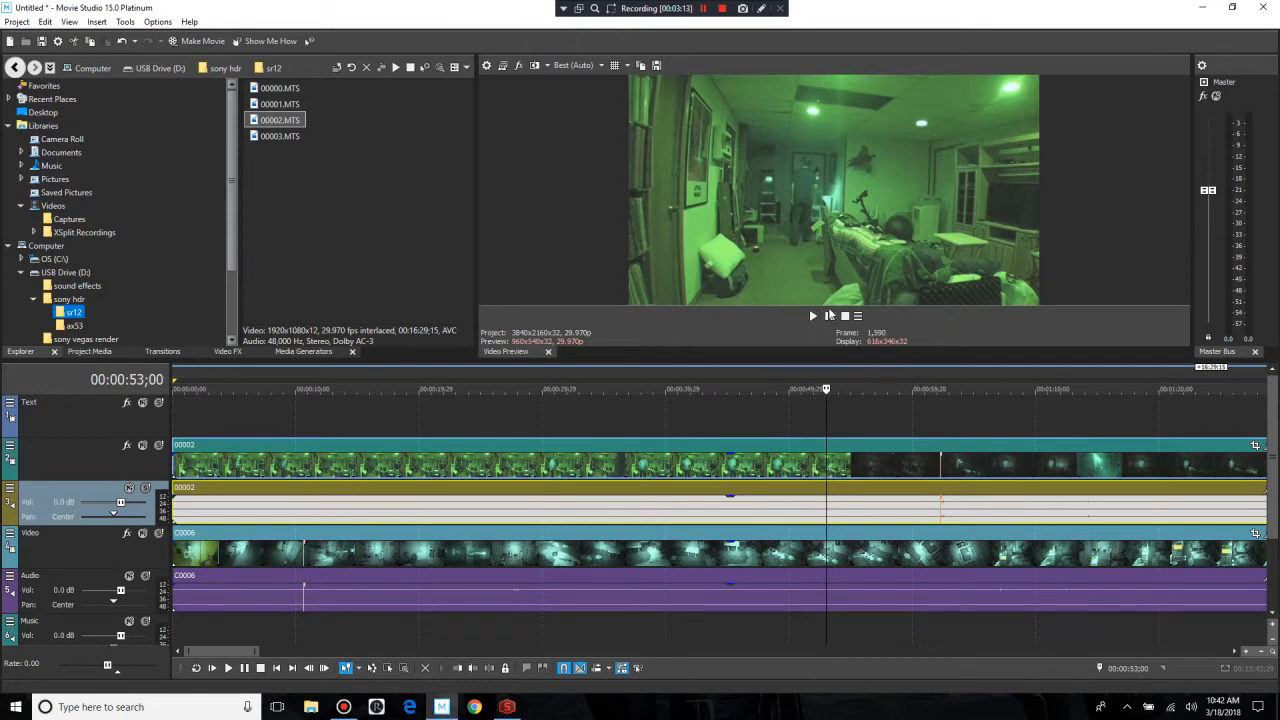
pyautogui.click(829, 316)
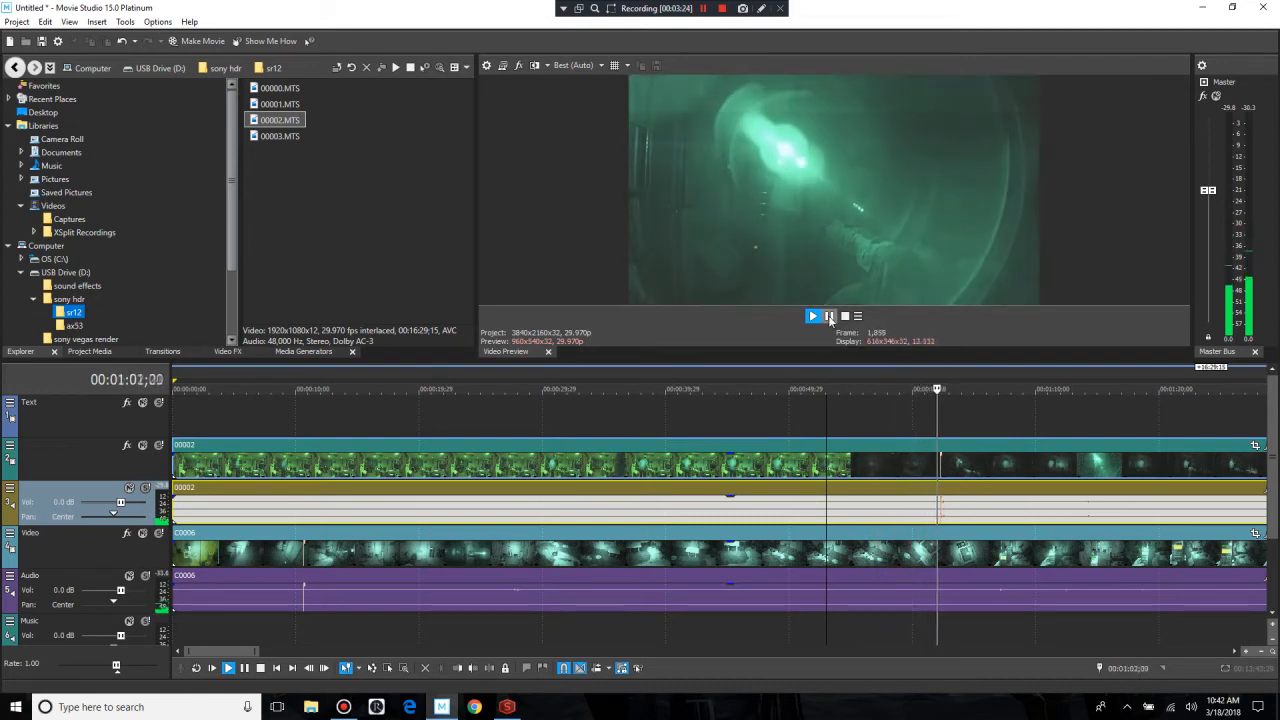
pyautogui.click(829, 316)
pyautogui.click(929, 522)
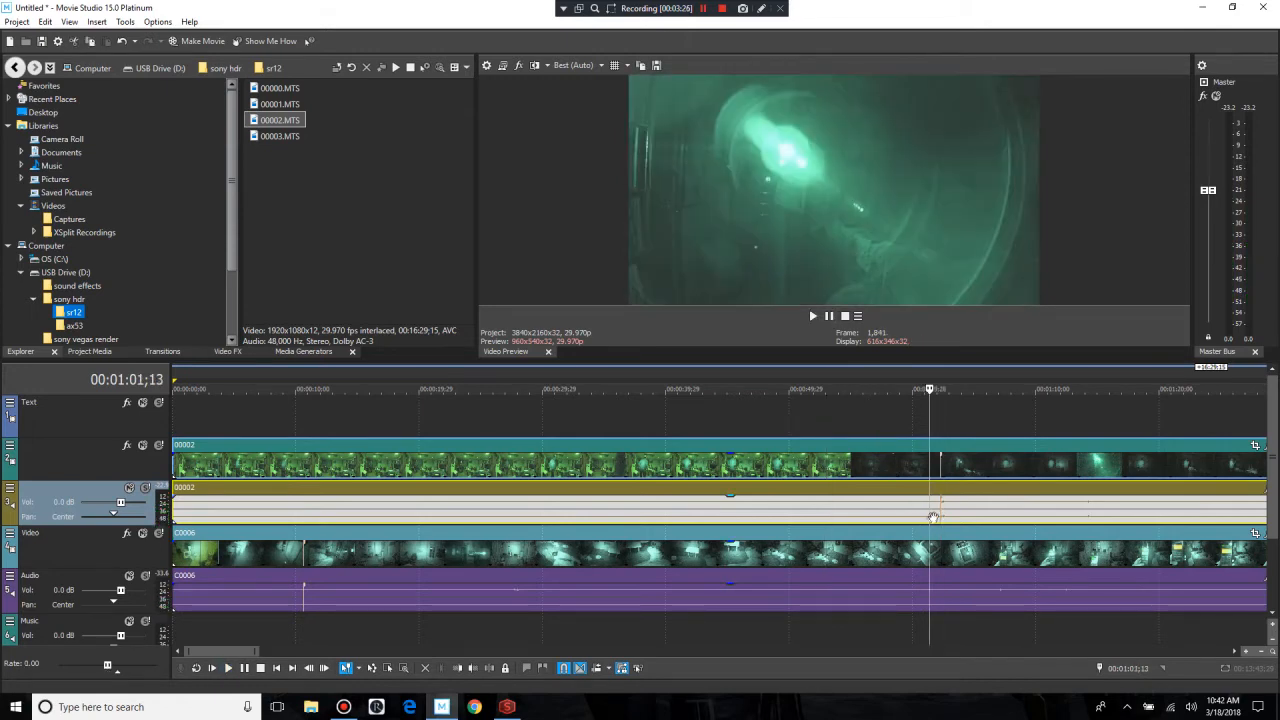
pyautogui.click(940, 513)
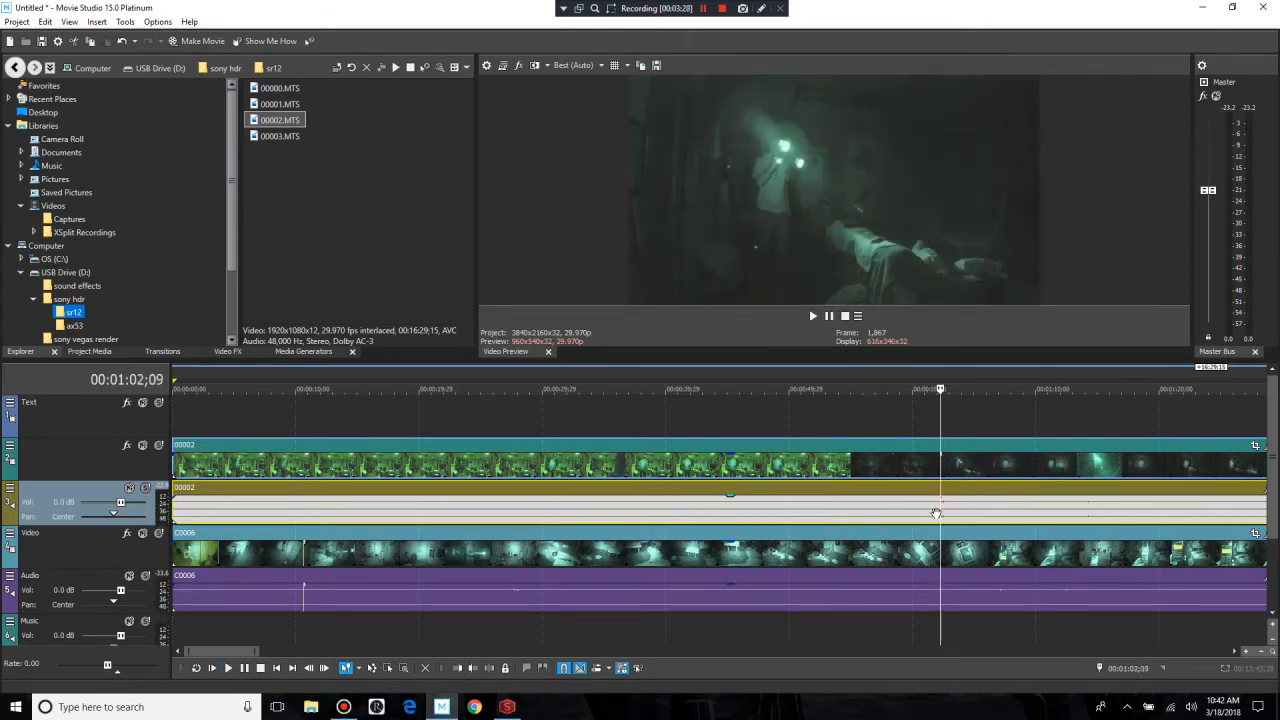
# Step: Examine the marker in the 00002 clip using the Trimmer, briefly playing its opening and returning to the marker at 00:01:02;09
pyautogui.rightClick(941, 512)
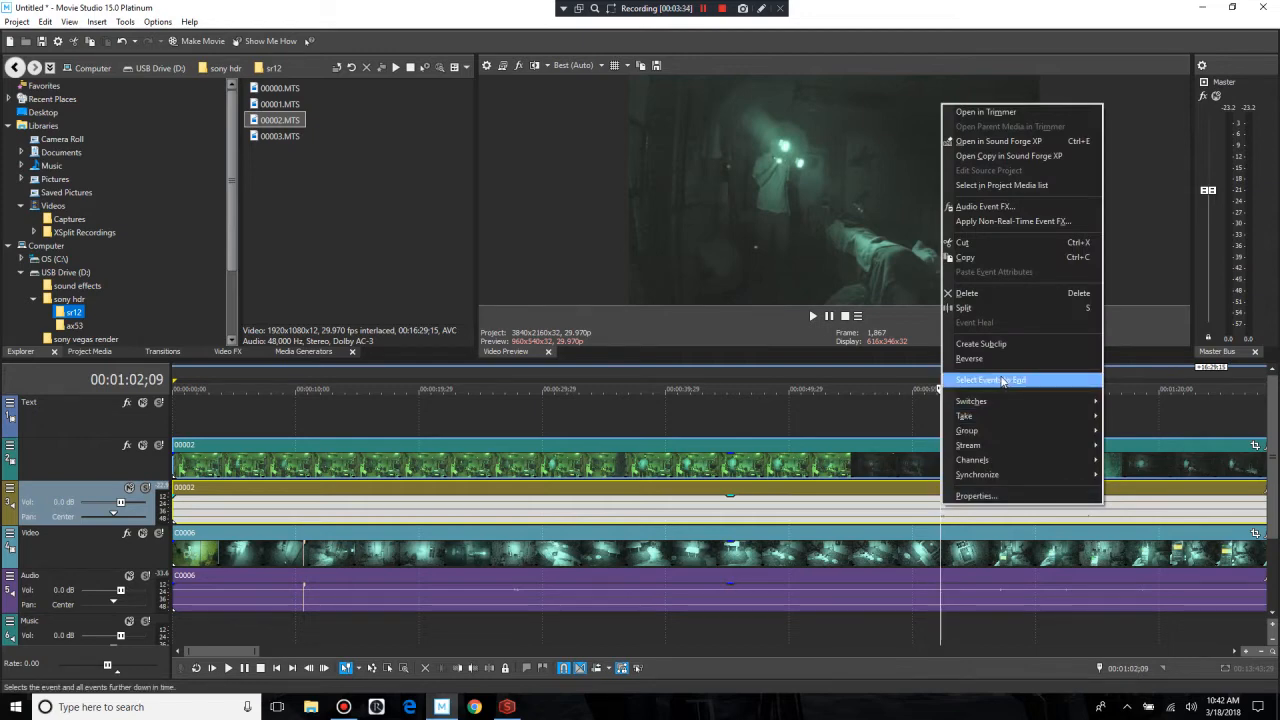
pyautogui.click(975, 114)
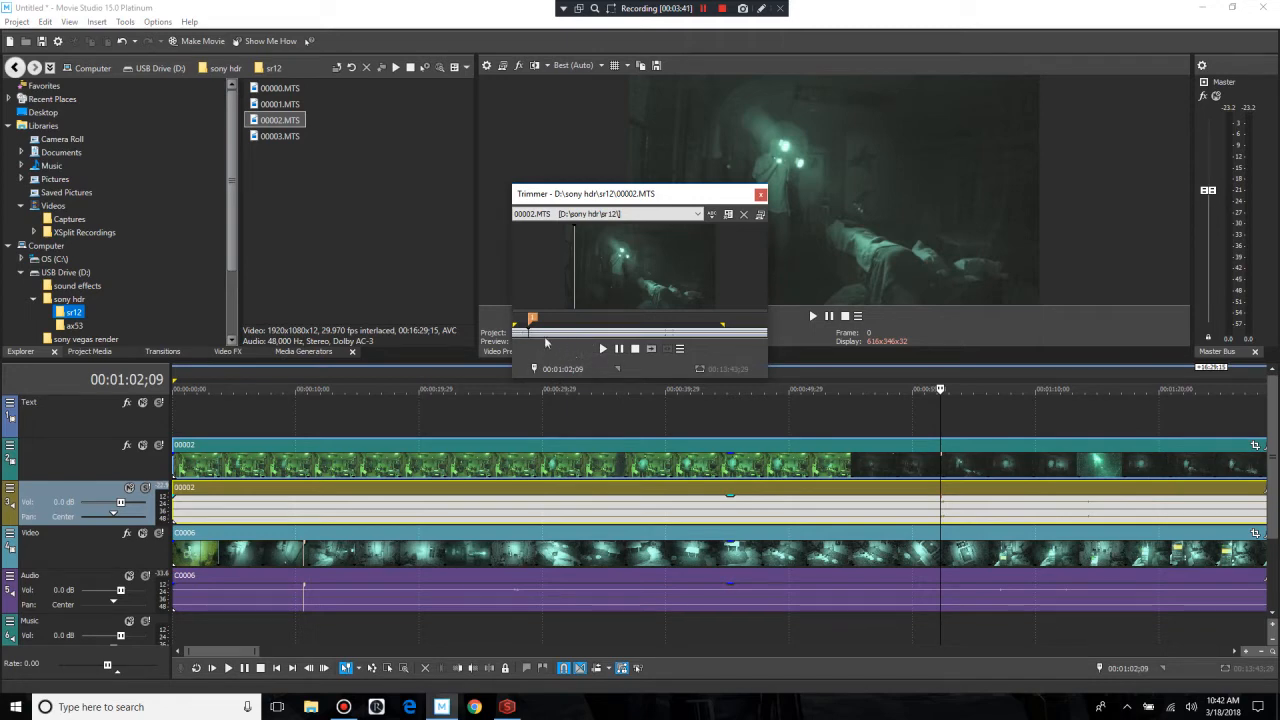
pyautogui.click(528, 331)
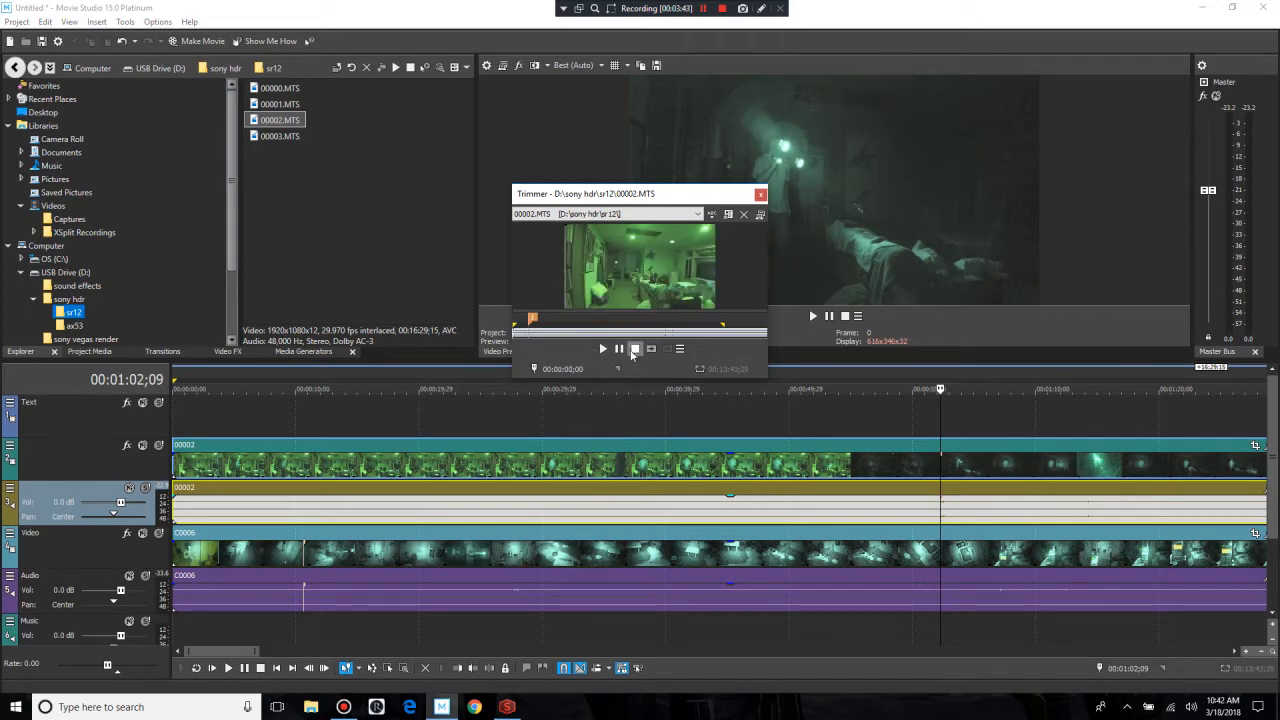
pyautogui.click(624, 352)
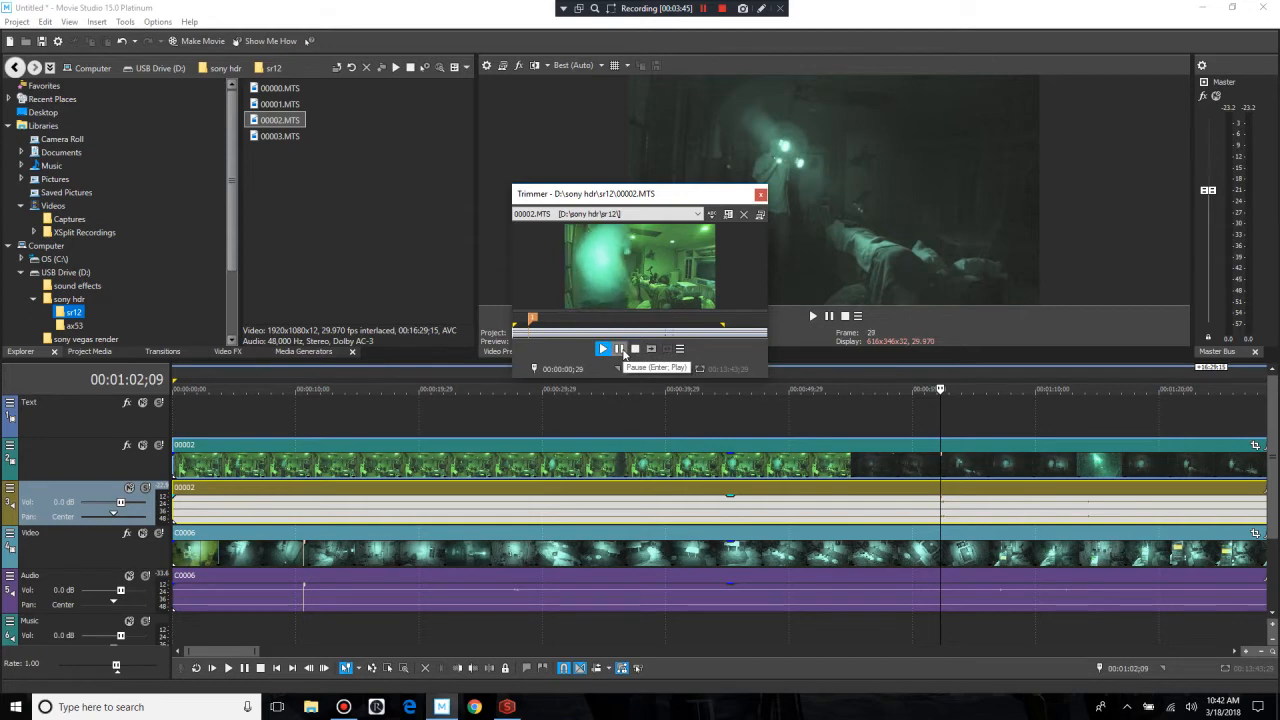
pyautogui.click(619, 349)
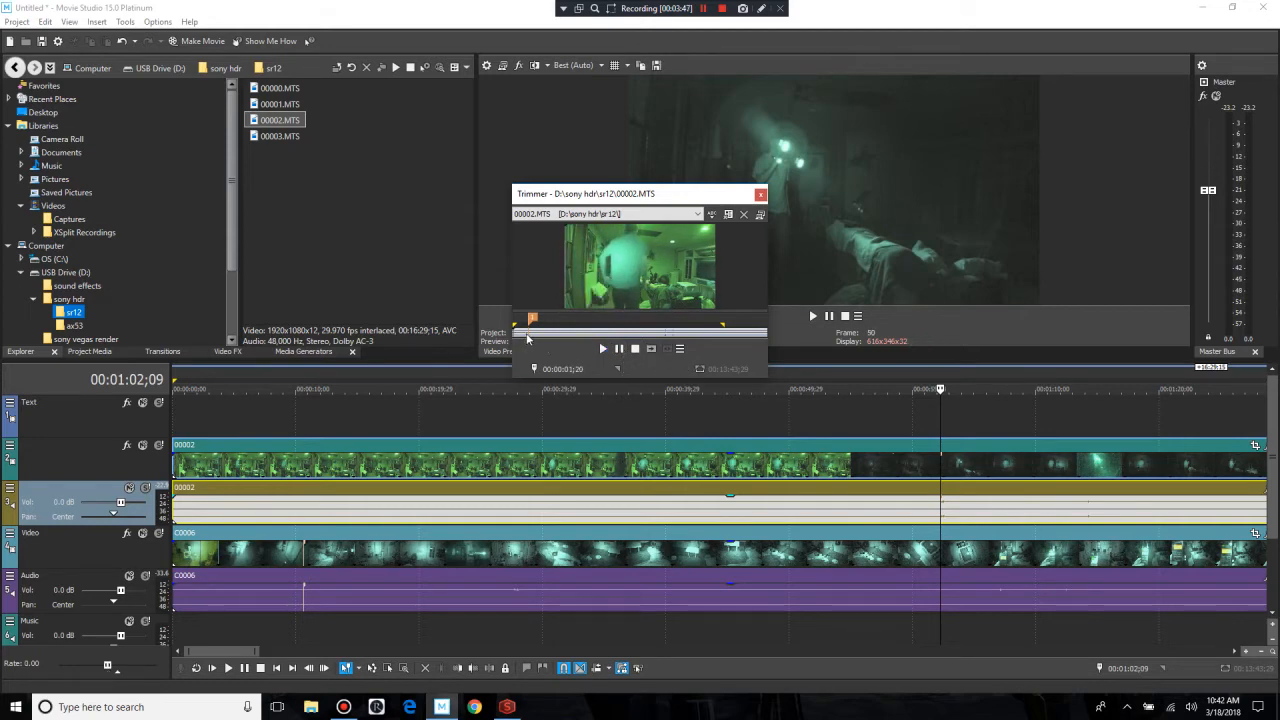
pyautogui.click(529, 332)
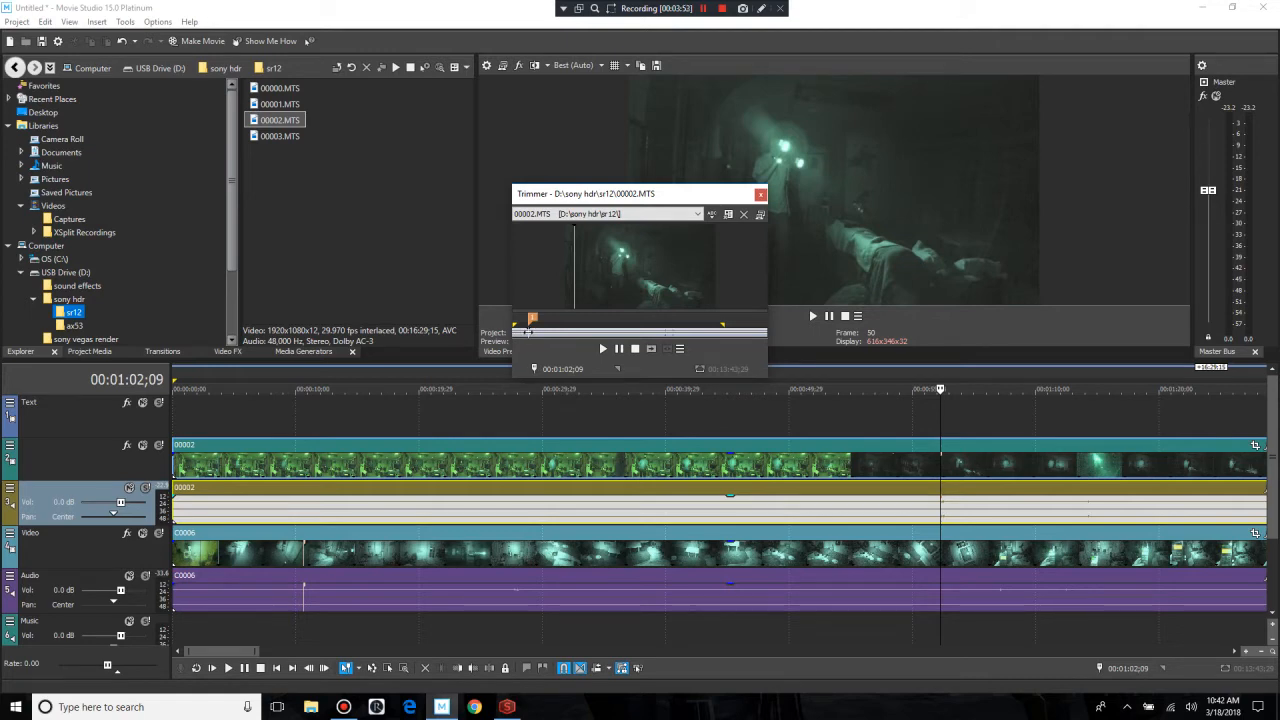
pyautogui.click(760, 194)
# Step: Inspect the marker near 00:00:10;06 in the C0006 audio event using the Trimmer
pyautogui.click(299, 602)
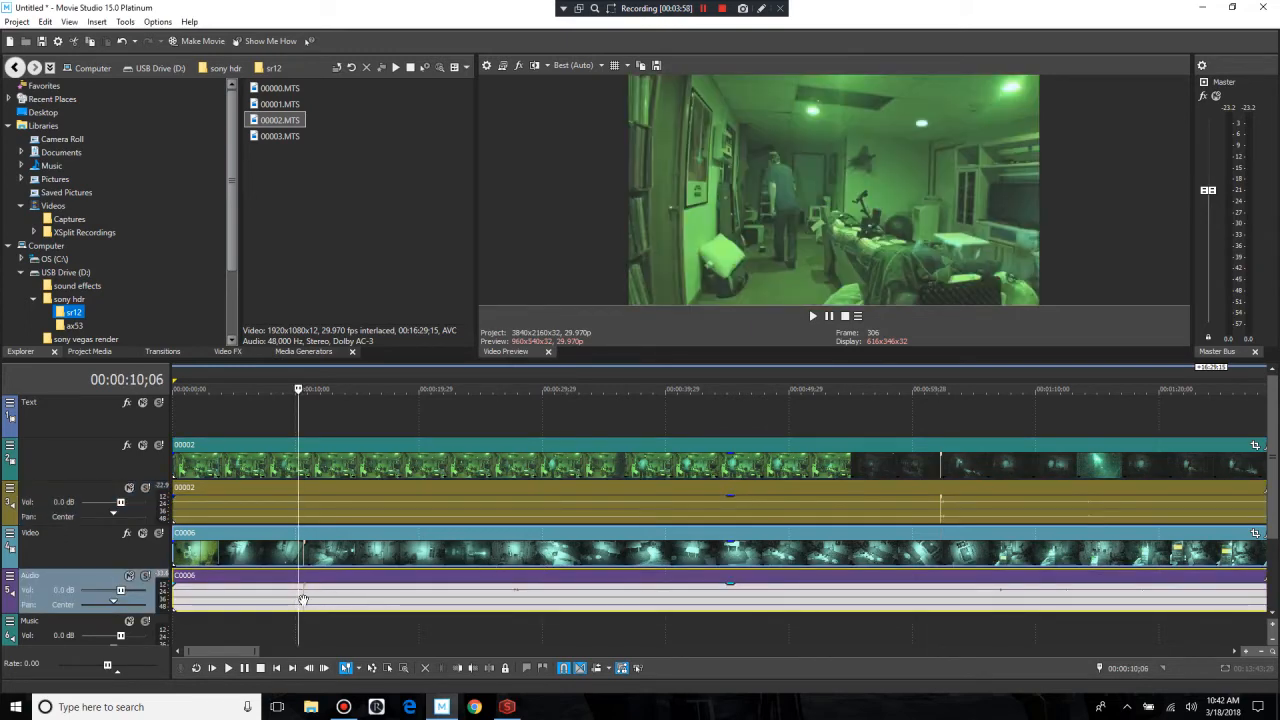
pyautogui.rightClick(303, 600)
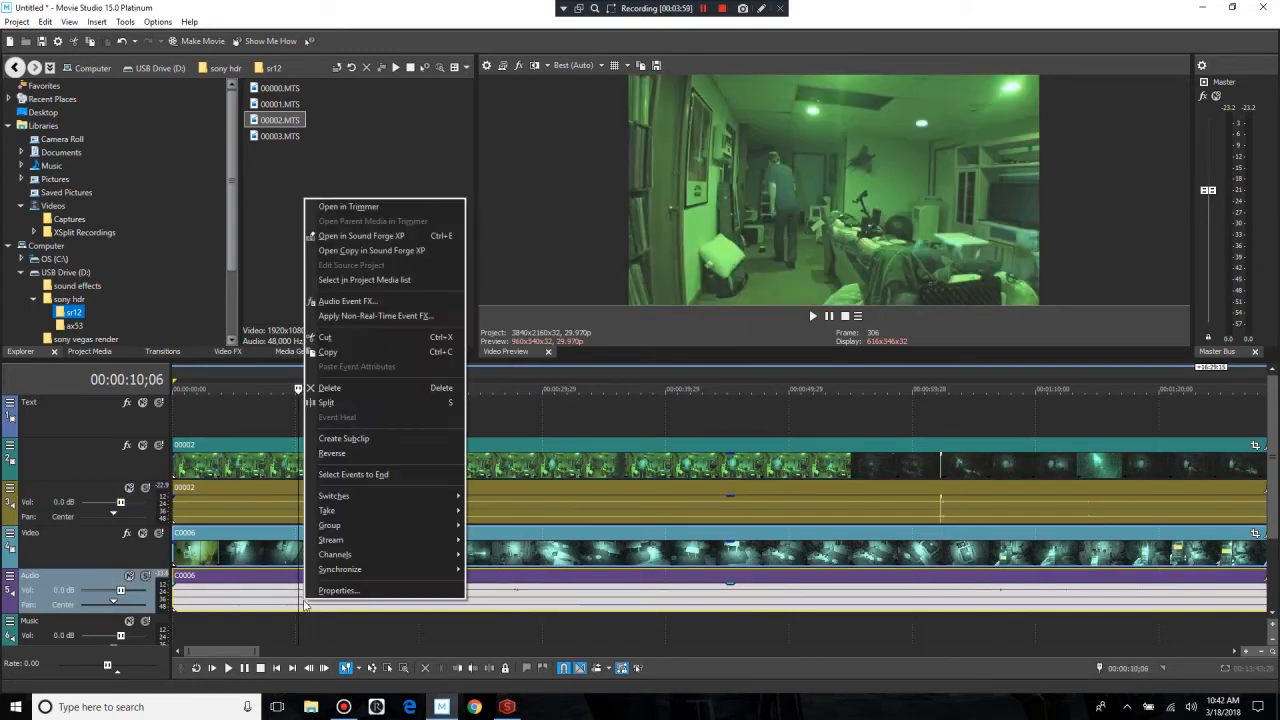
pyautogui.click(393, 207)
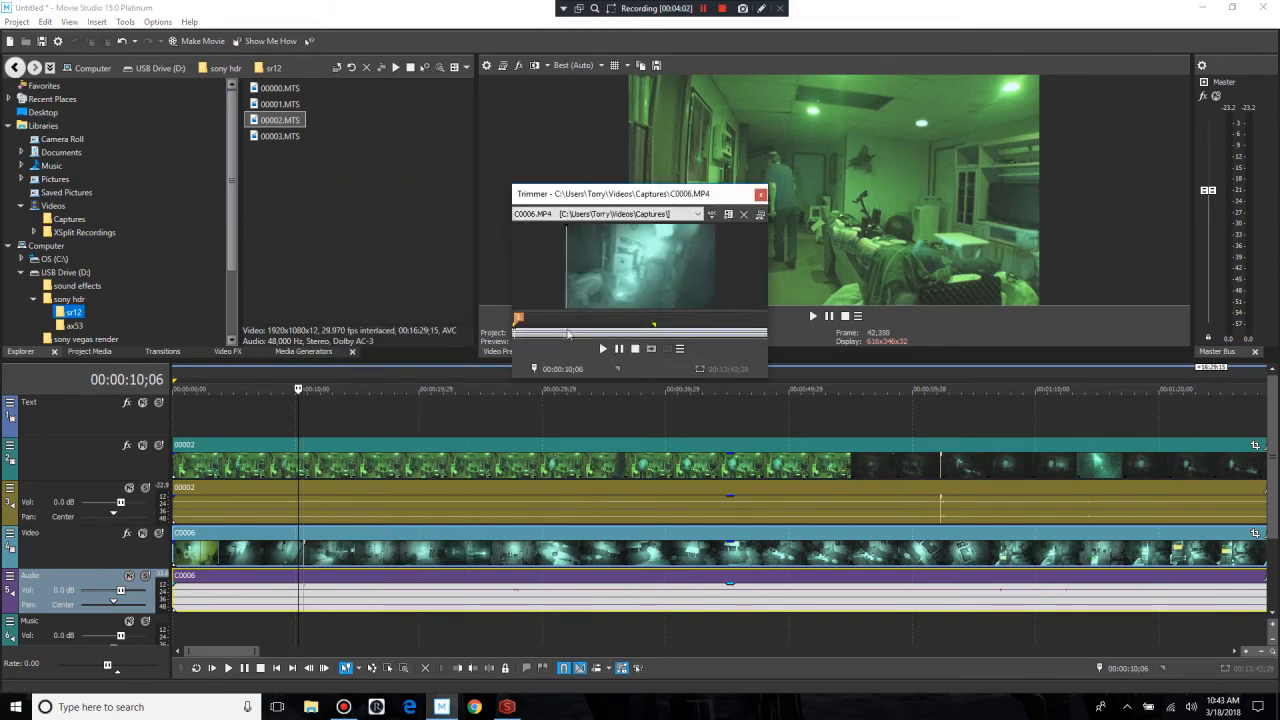
pyautogui.click(760, 195)
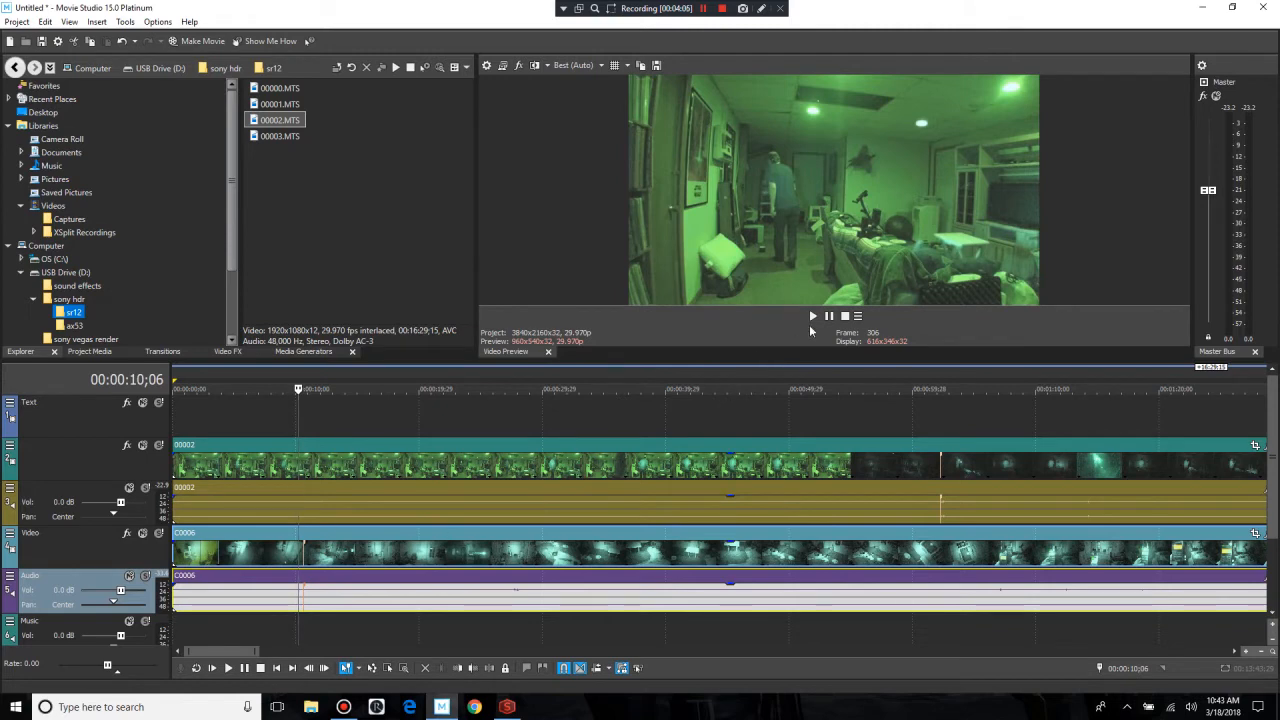
# Step: Play the C0006 audio past its marker with the 00002 audio track muted, return the cursor to 00:00:09;15 and unmute the track
pyautogui.click(129, 488)
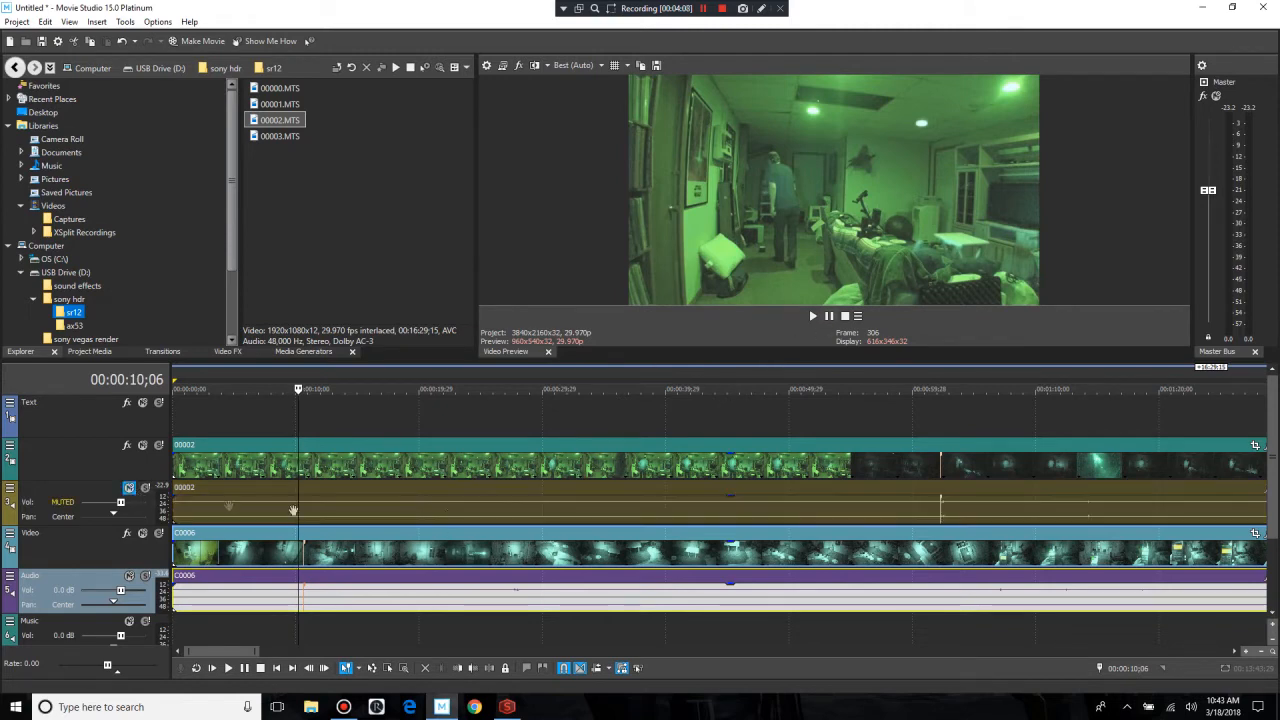
pyautogui.click(829, 317)
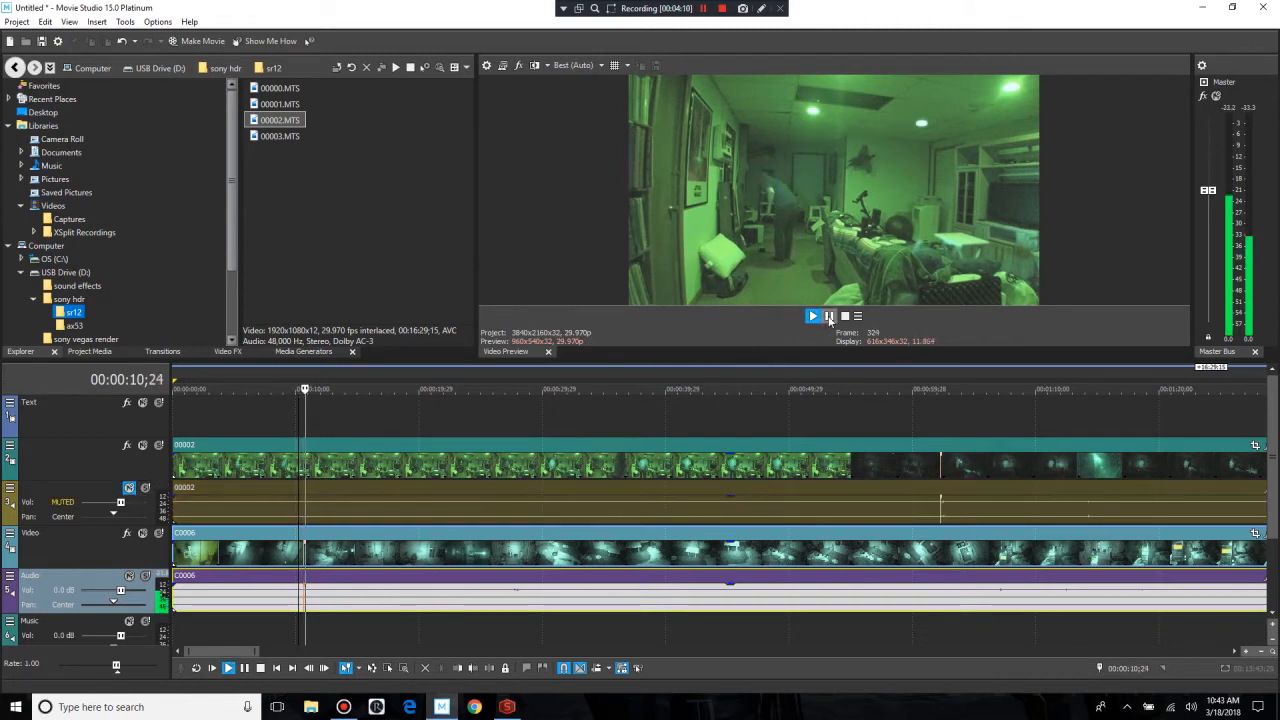
pyautogui.click(829, 317)
pyautogui.click(291, 589)
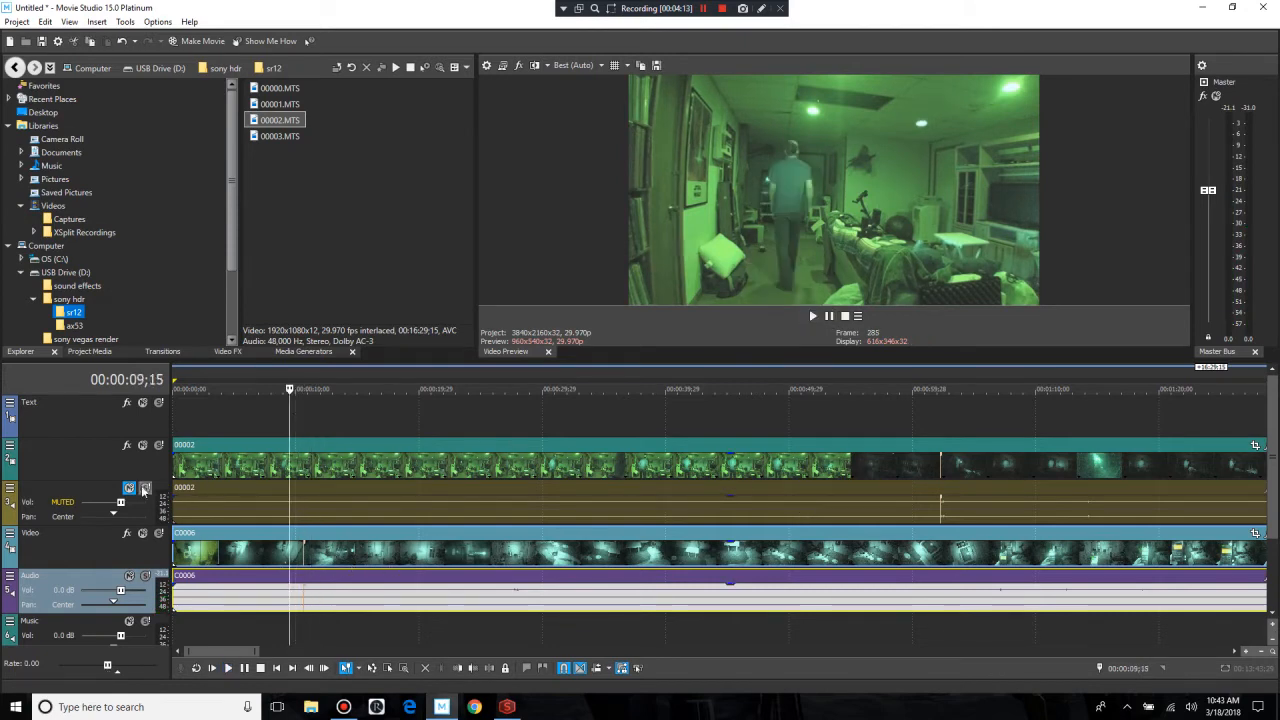
pyautogui.click(129, 488)
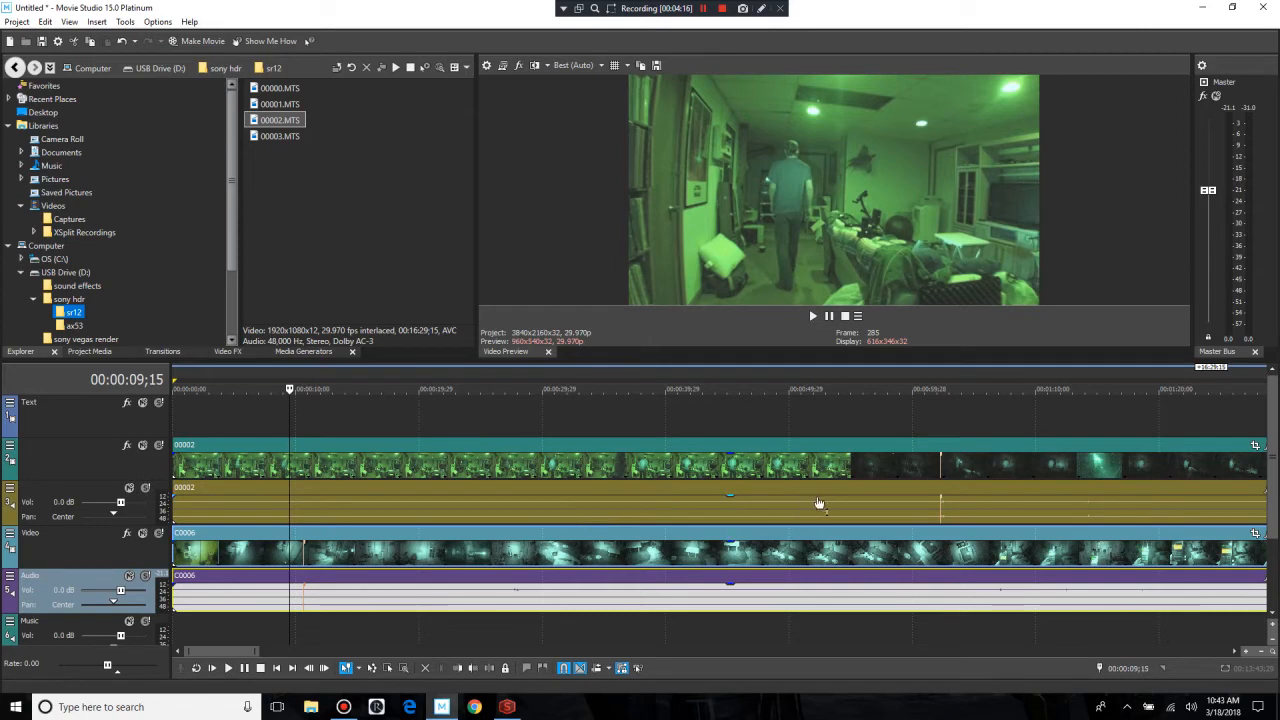
# Step: Split the 00002 clip at 00:00:56;23, shortly before its marker, and delete the portion preceding the split
pyautogui.click(873, 507)
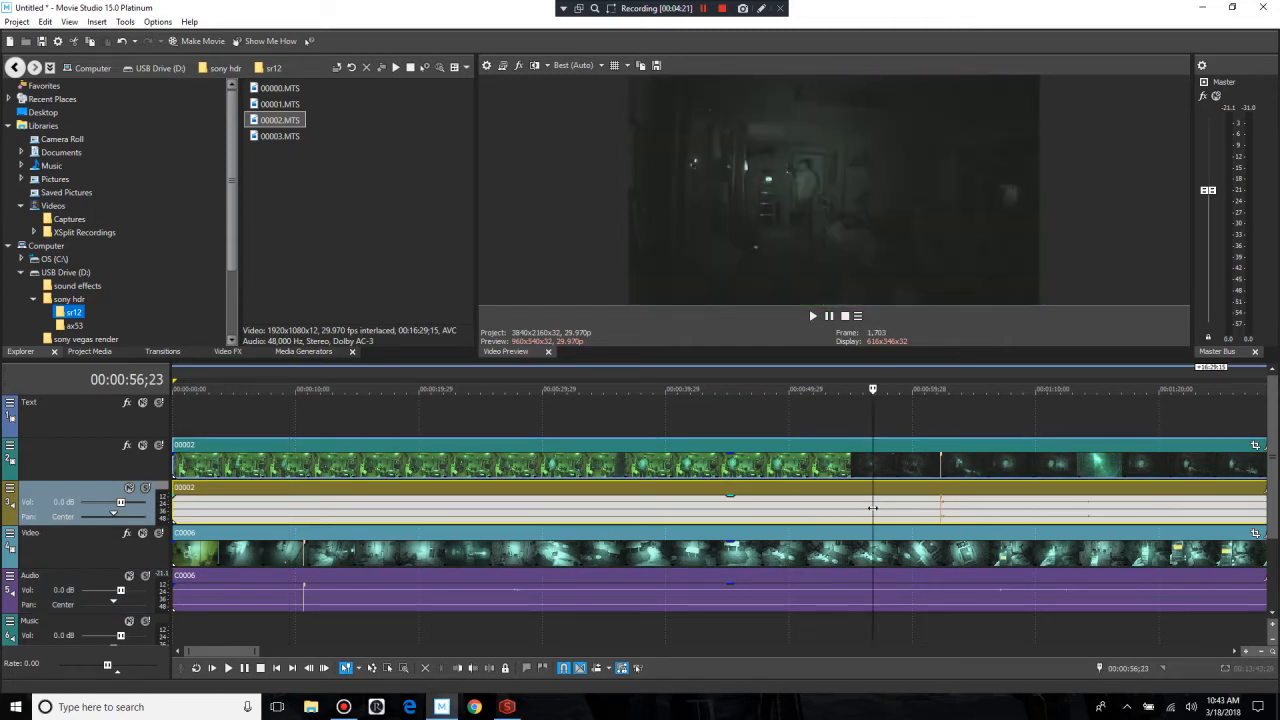
pyautogui.press('s')
pyautogui.click(727, 450)
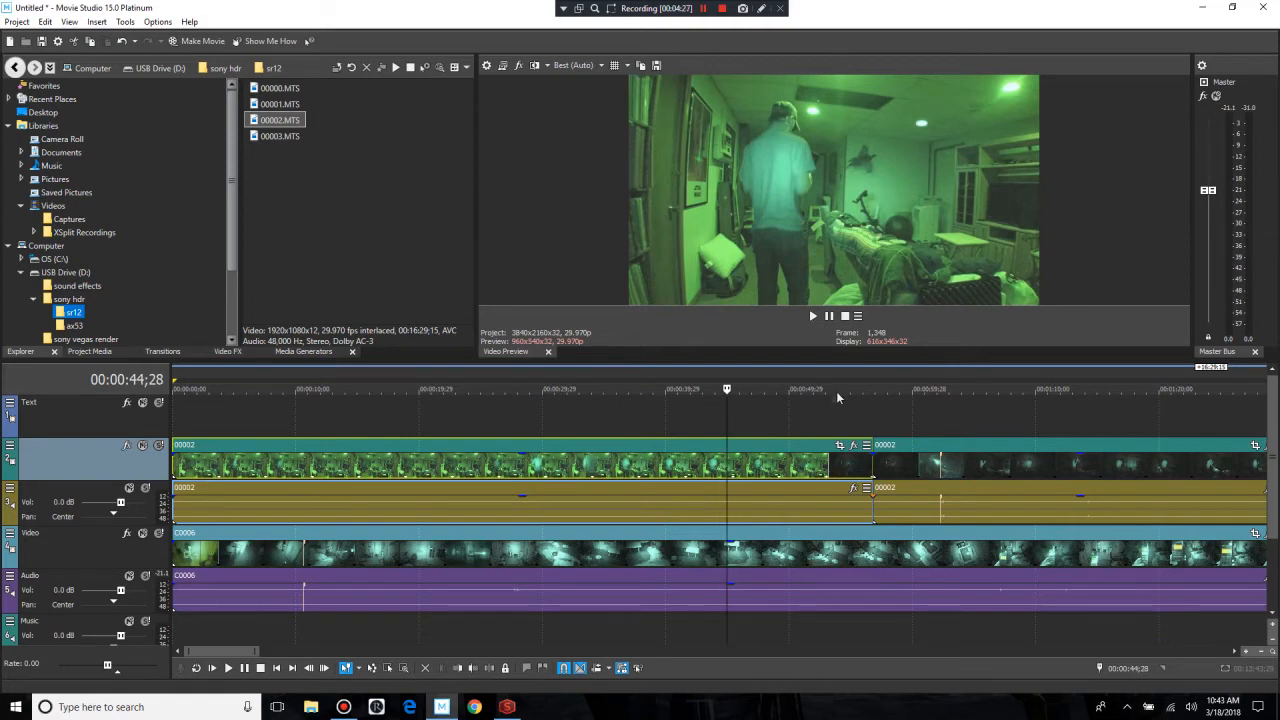
pyautogui.rightClick(774, 468)
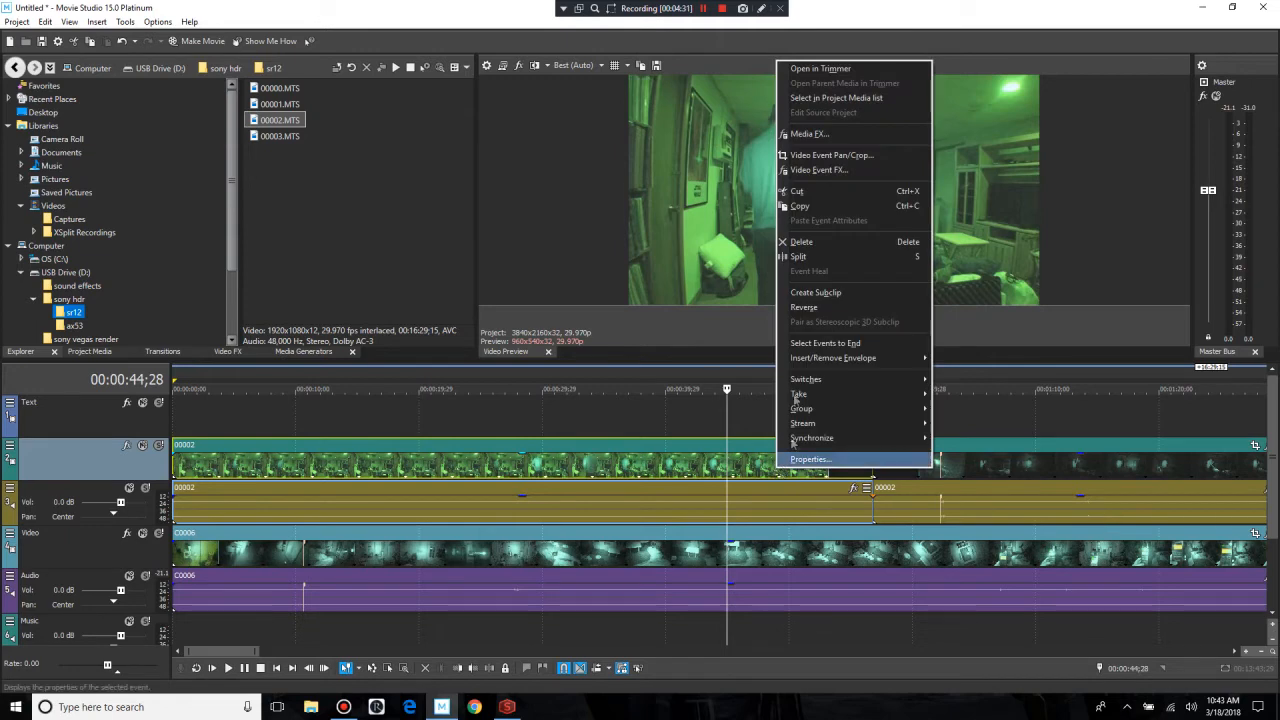
pyautogui.click(801, 242)
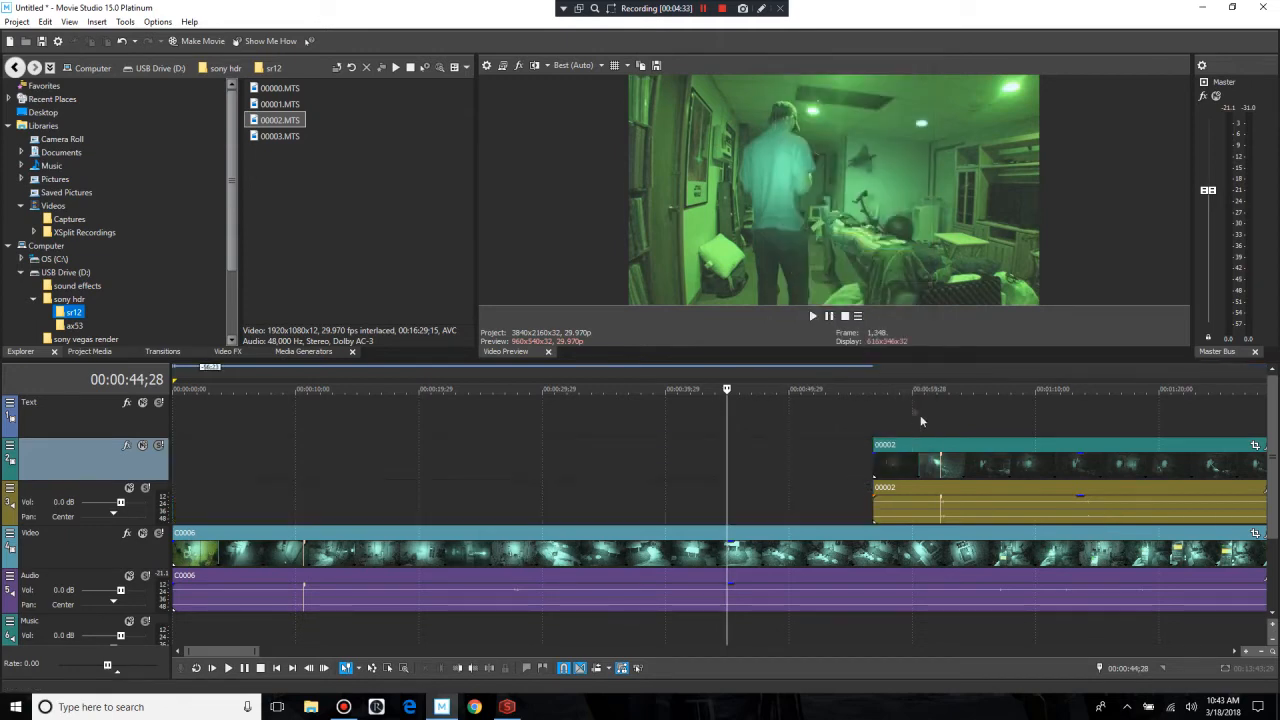
# Step: Move the 00002 clip beside the C0006 marker and shift C0006 so both markers line up at 00:00:10;24
pyautogui.moveTo(939, 443); pyautogui.dragTo(304, 470)
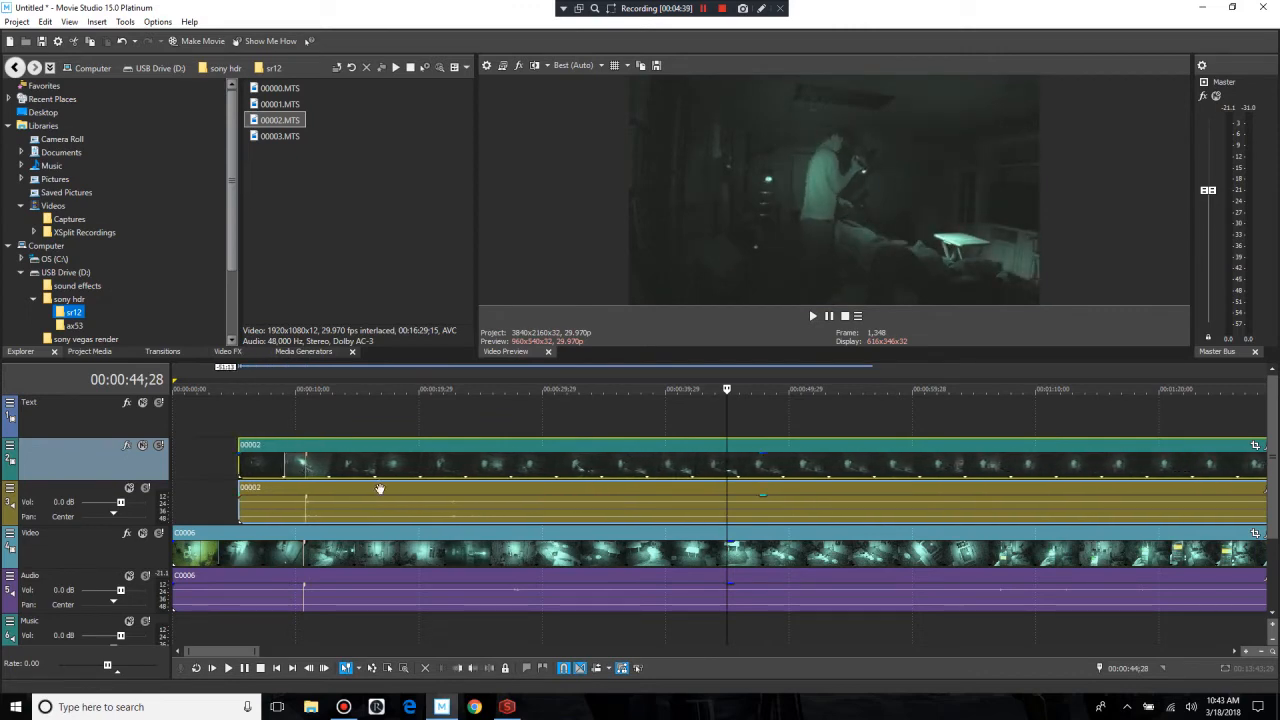
pyautogui.click(306, 507)
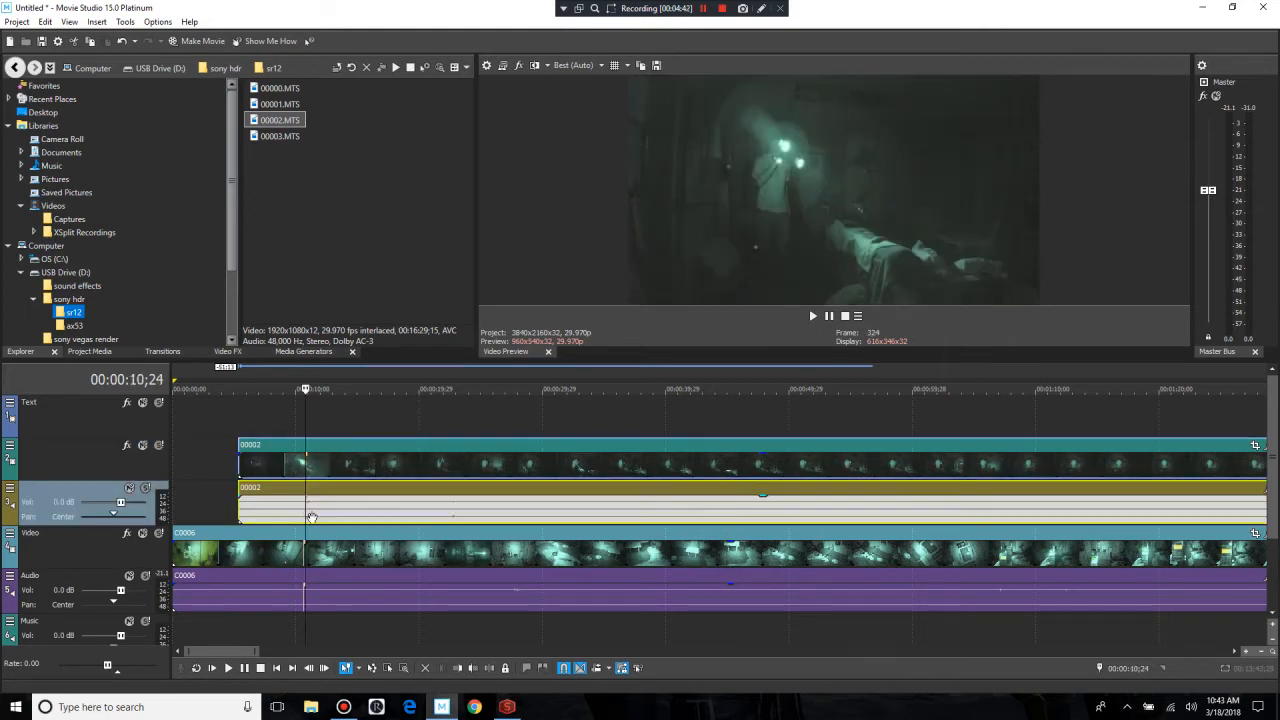
pyautogui.scroll(5, 330, 531)
pyautogui.scroll(4, 330, 531)
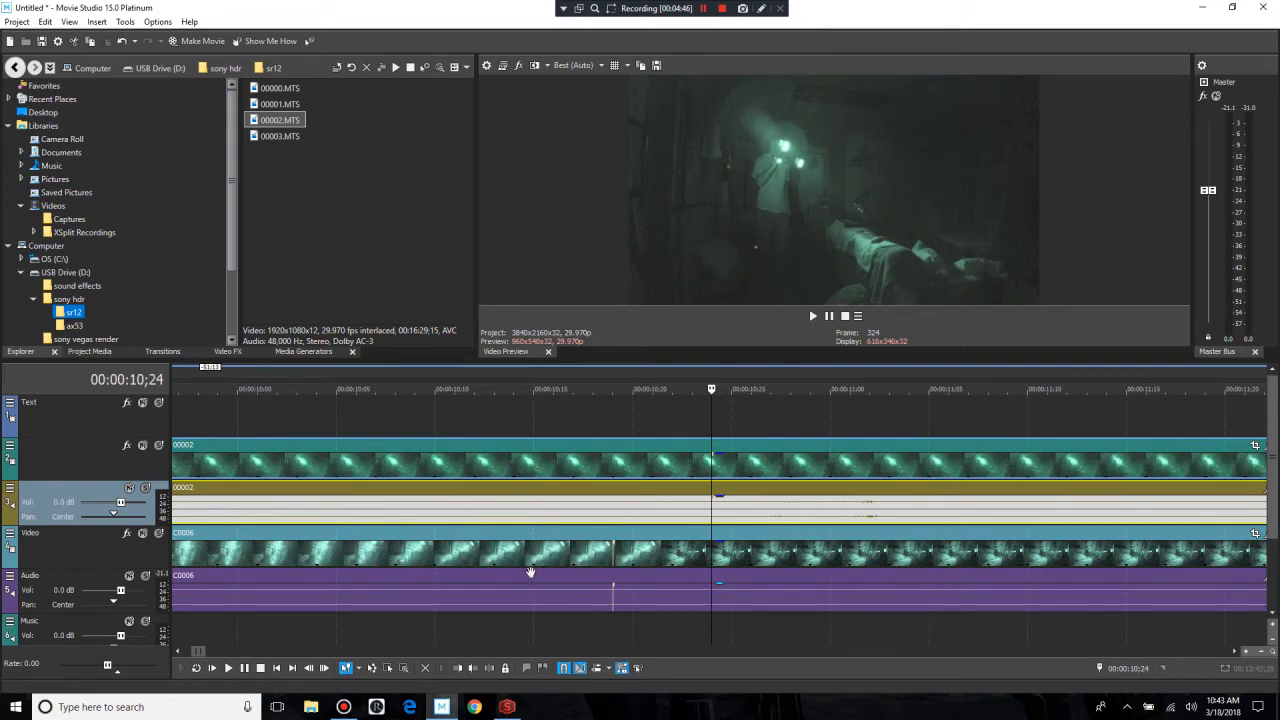
pyautogui.click(585, 541)
pyautogui.moveTo(585, 541); pyautogui.dragTo(630, 547)
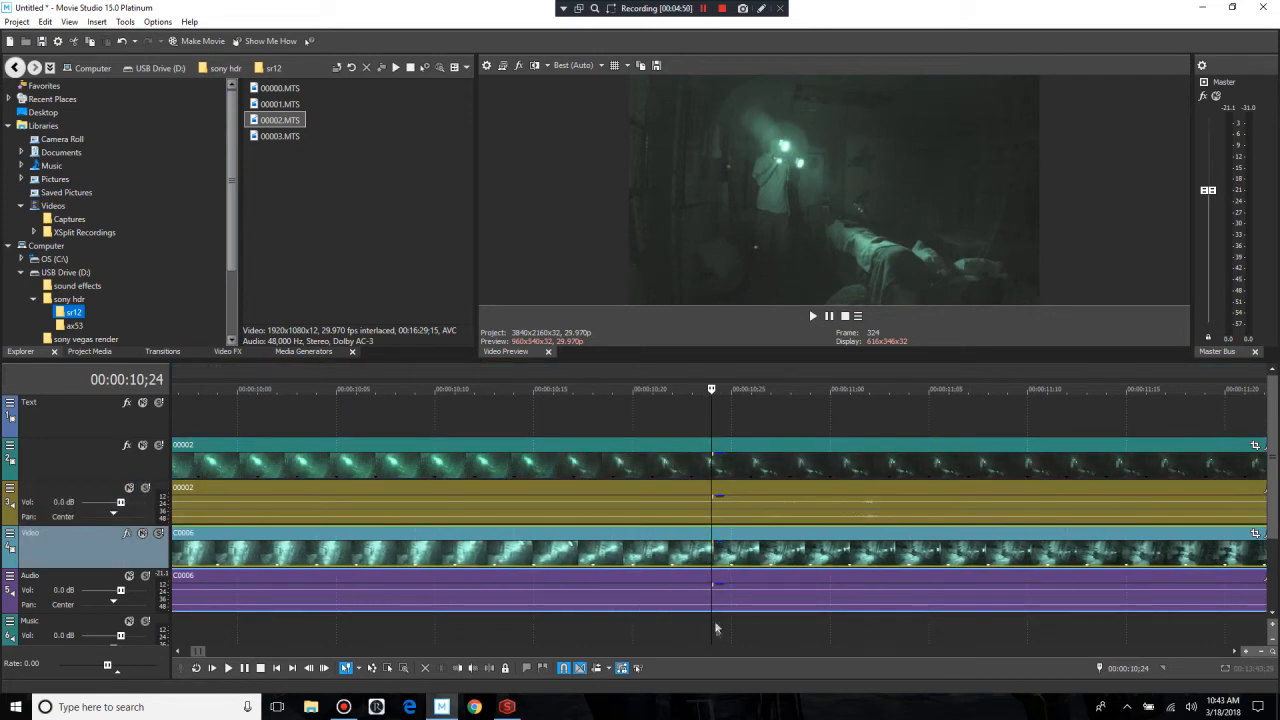
# Step: Split C0006 at the start of the 00002 clip, at 00:00:05;10, and delete the C0006 portion before it
pyautogui.scroll(-5, 708, 491)
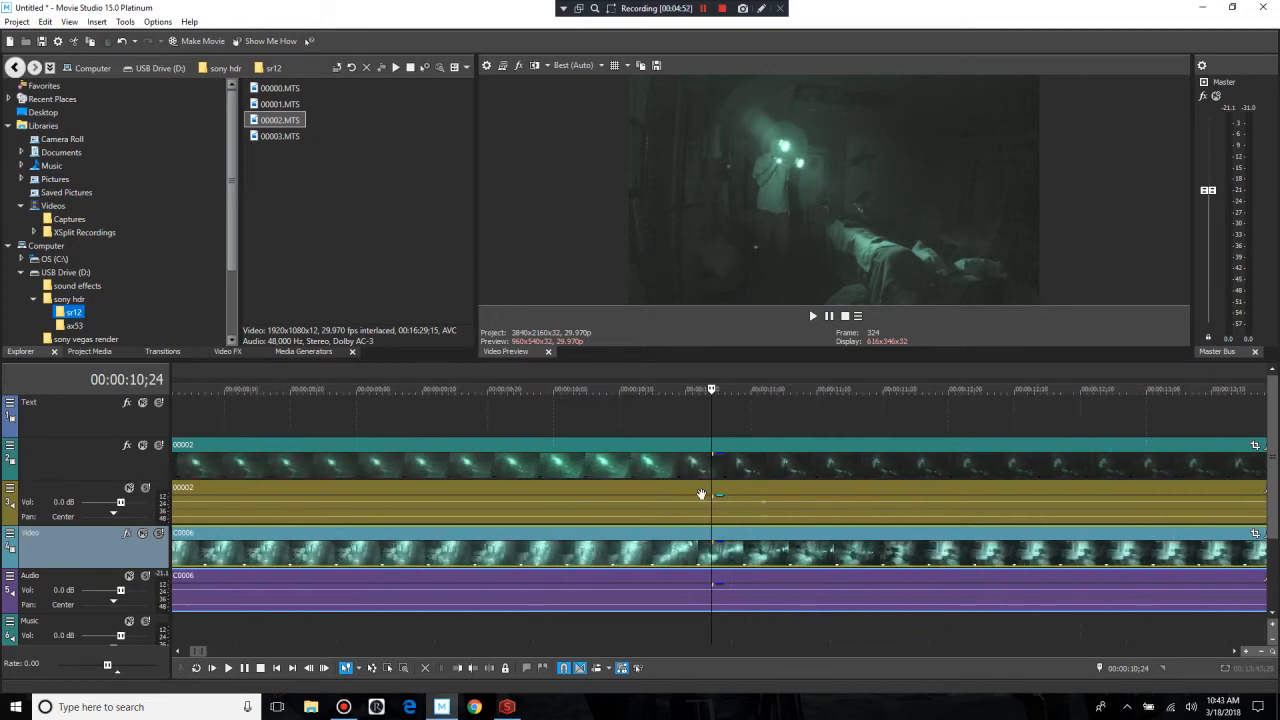
pyautogui.click(438, 510)
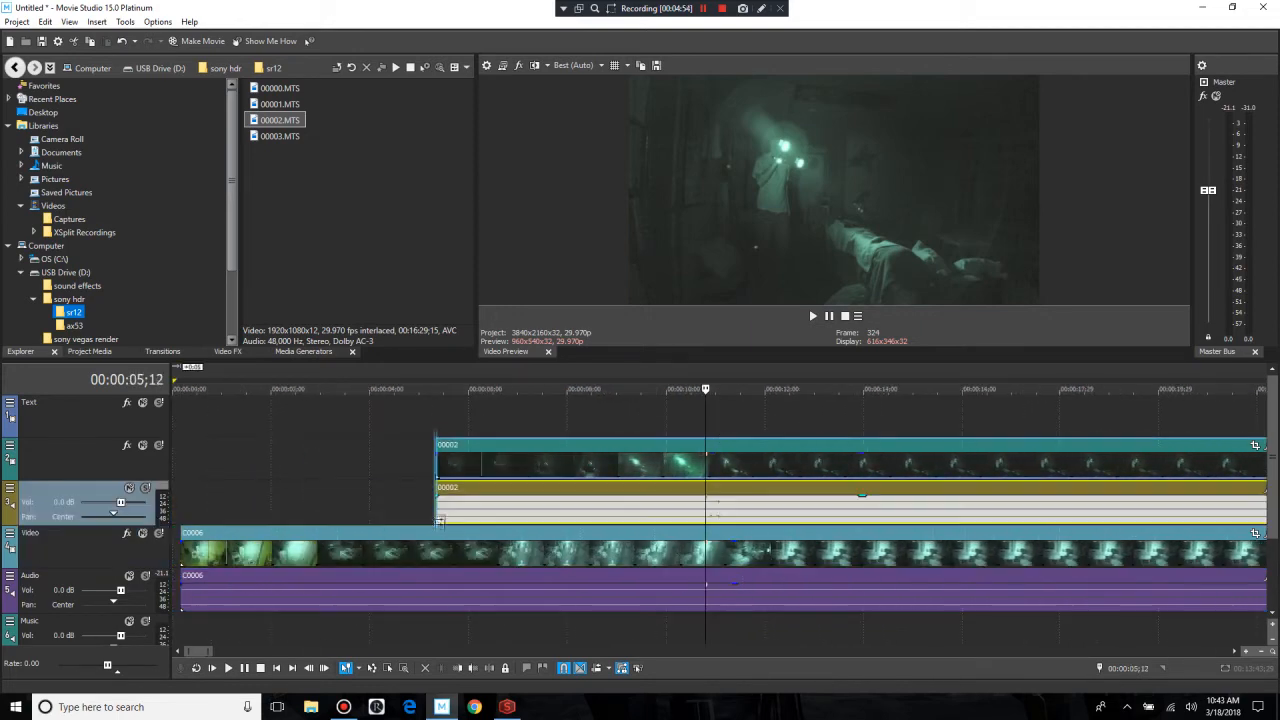
pyautogui.click(436, 533)
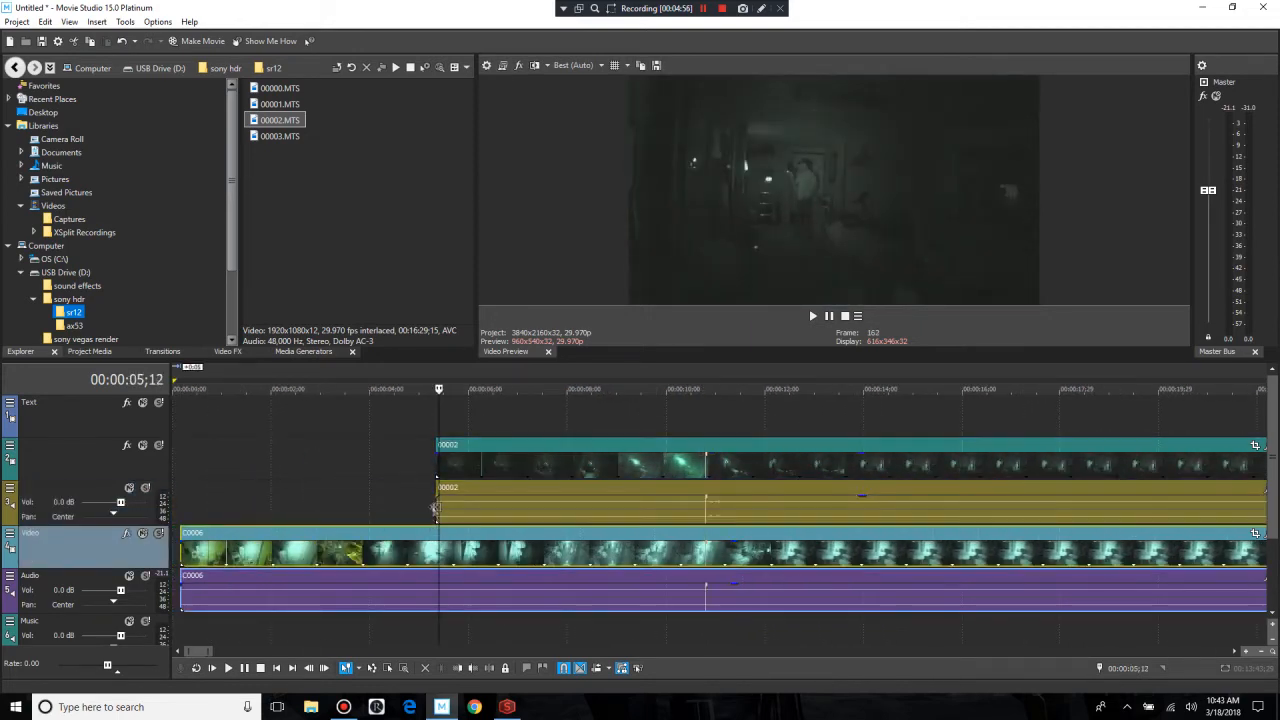
pyautogui.click(434, 509)
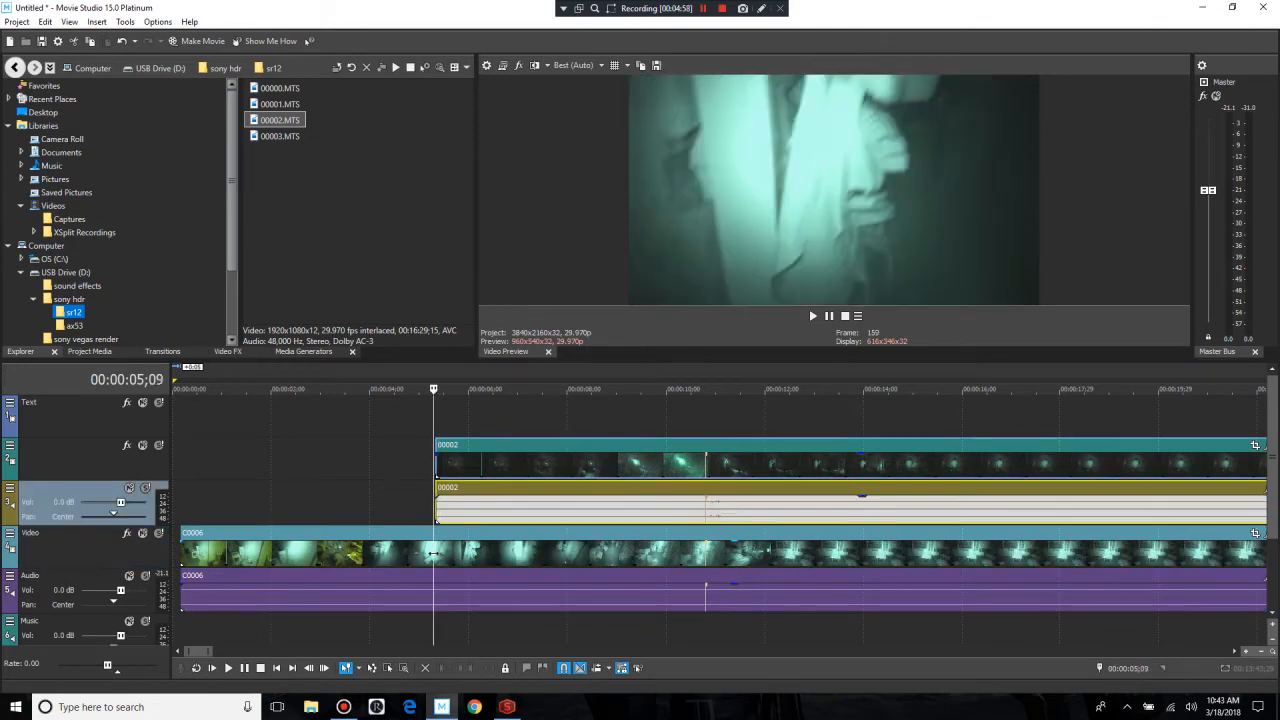
pyautogui.click(433, 552)
pyautogui.press('s')
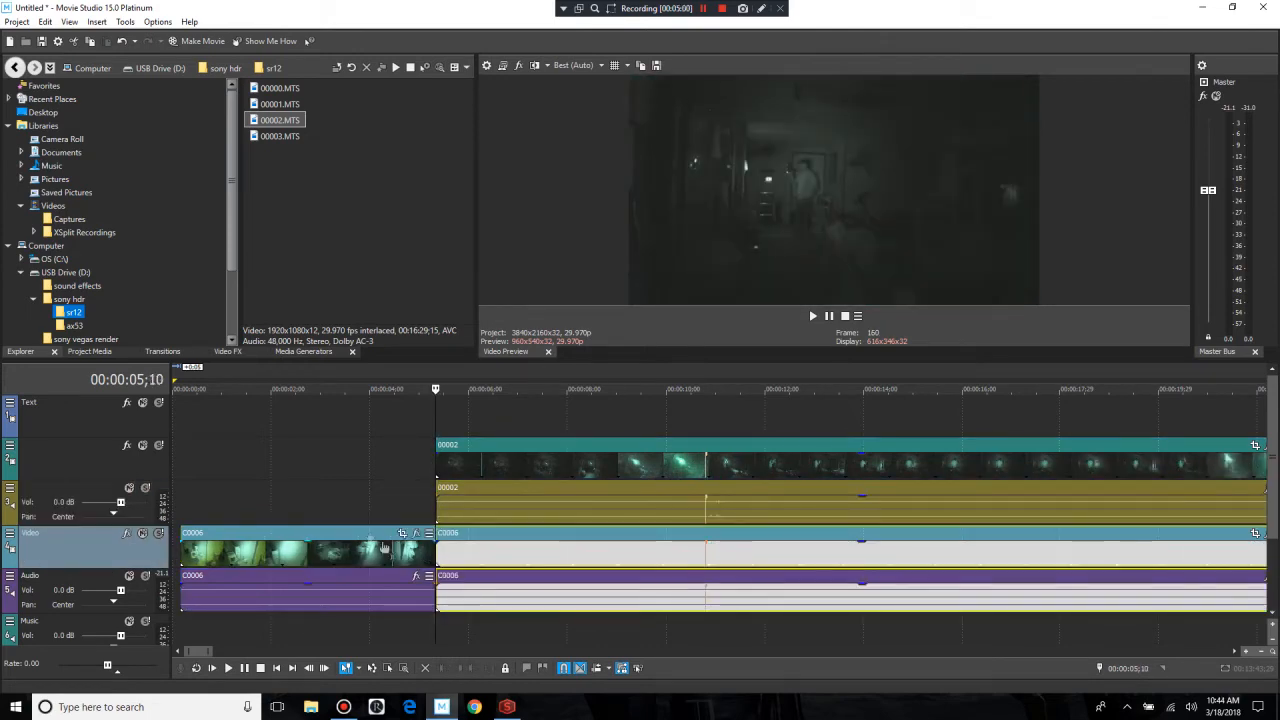
pyautogui.rightClick(369, 536)
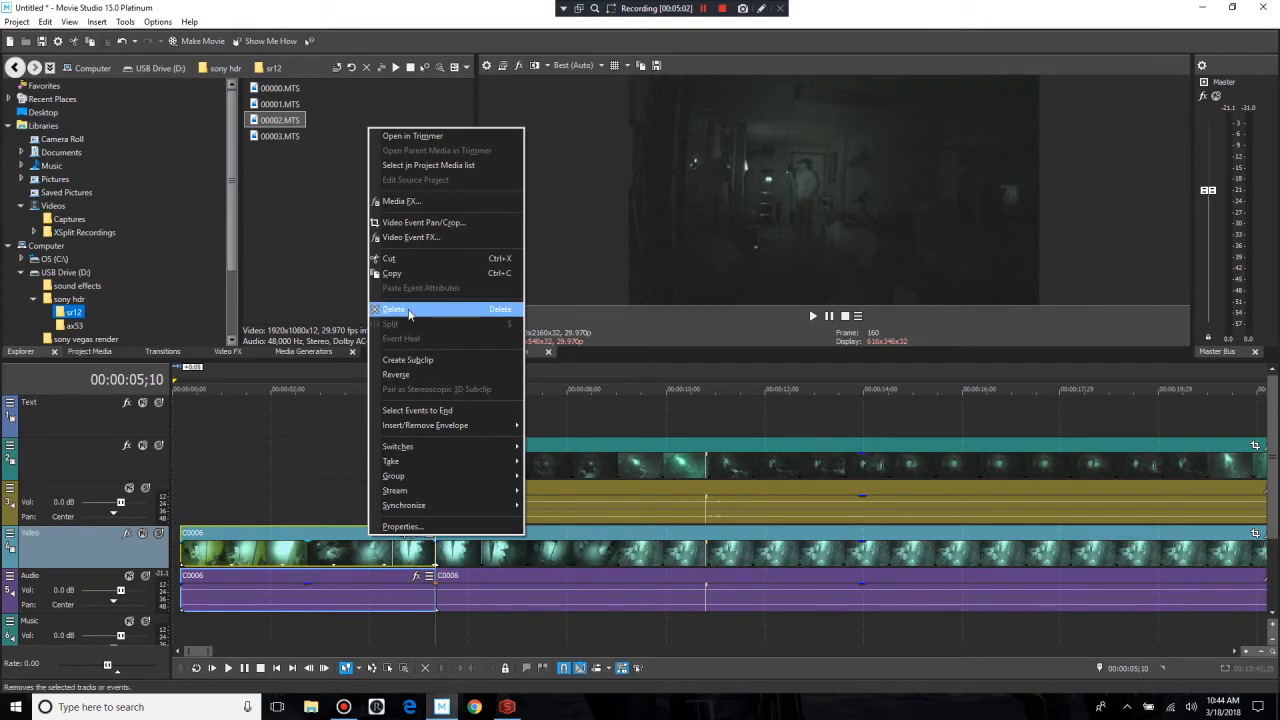
pyautogui.click(393, 309)
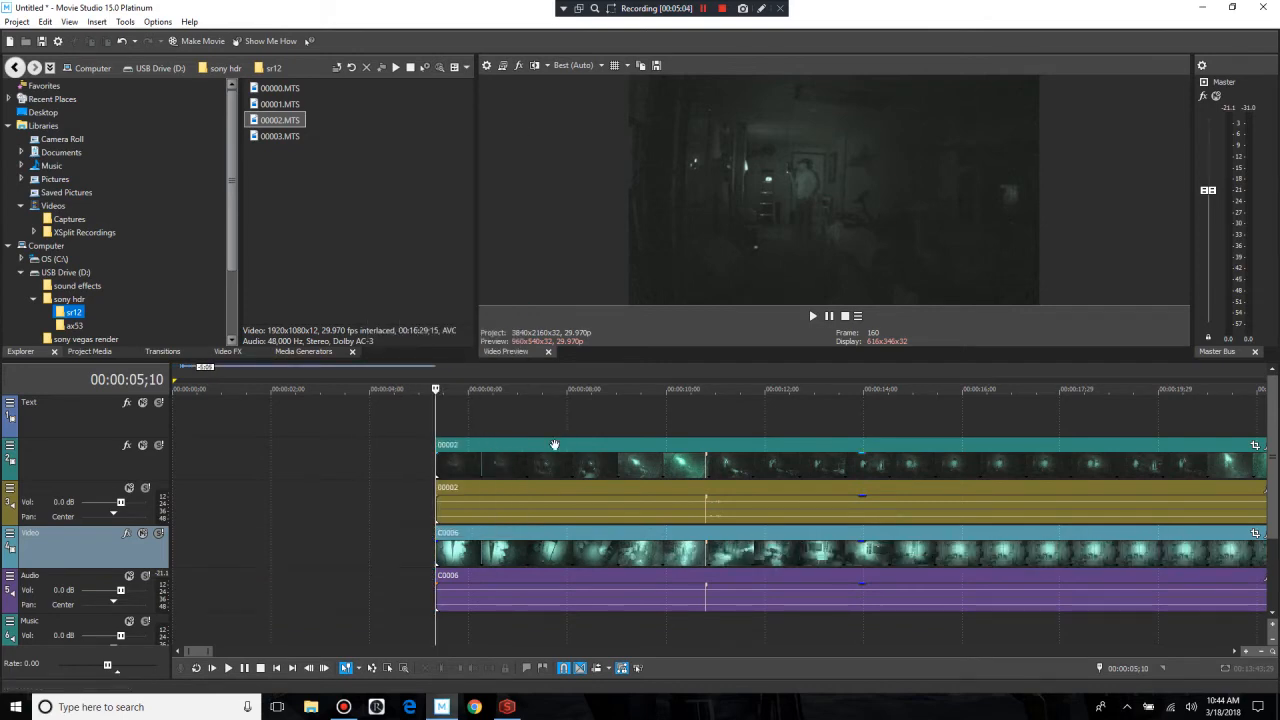
# Step: Move both trimmed clips to the start of the timeline and play across the aligned markers to check their audio sync
pyautogui.moveTo(547, 444); pyautogui.dragTo(220, 466)
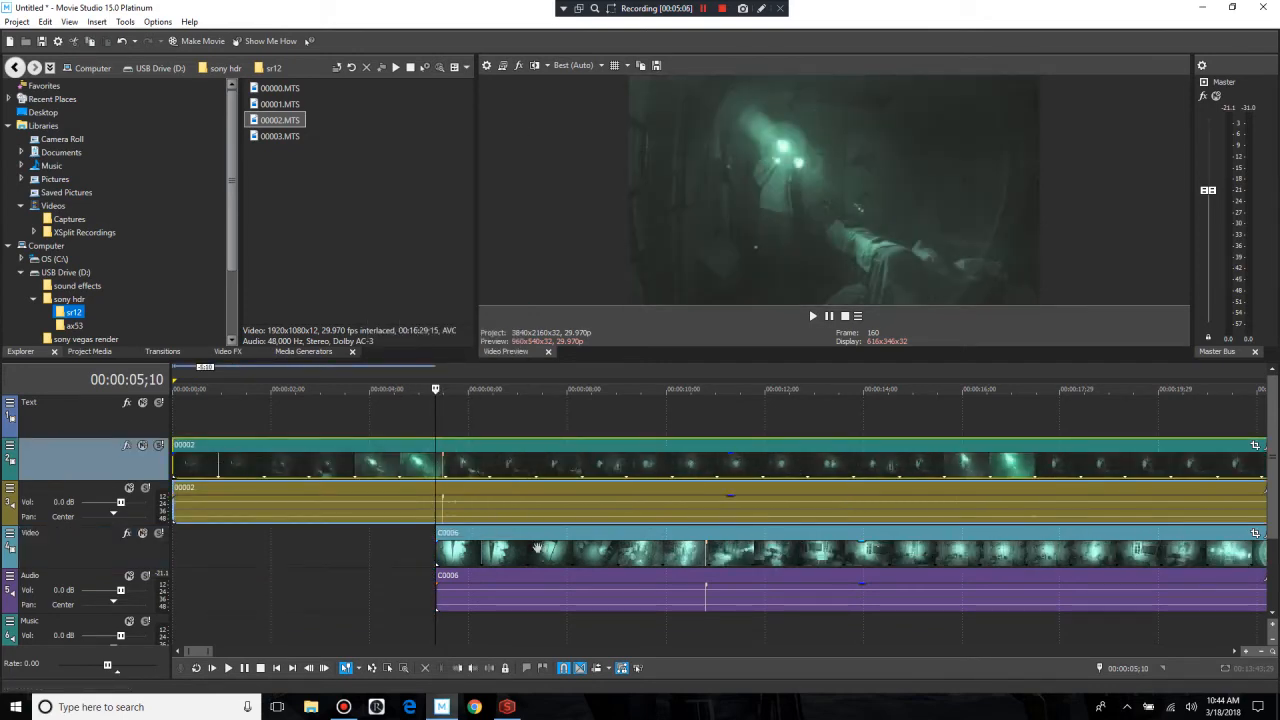
pyautogui.moveTo(574, 532); pyautogui.dragTo(185, 532)
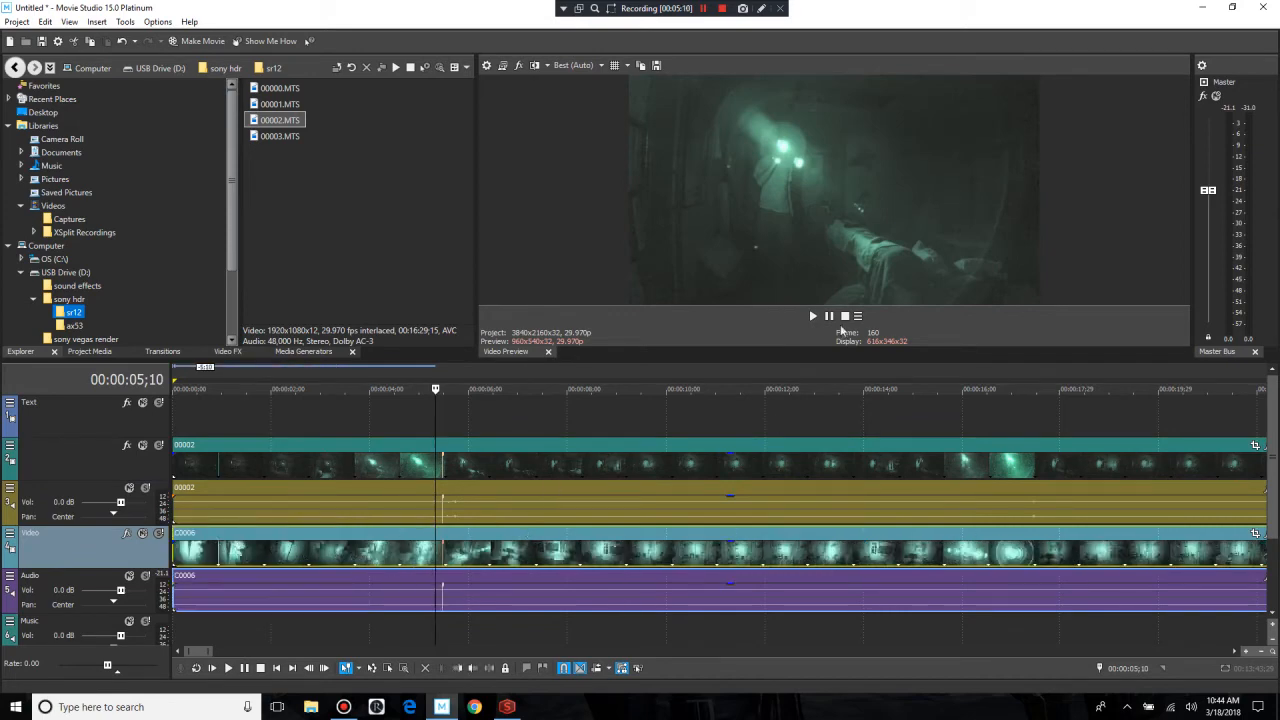
pyautogui.click(831, 316)
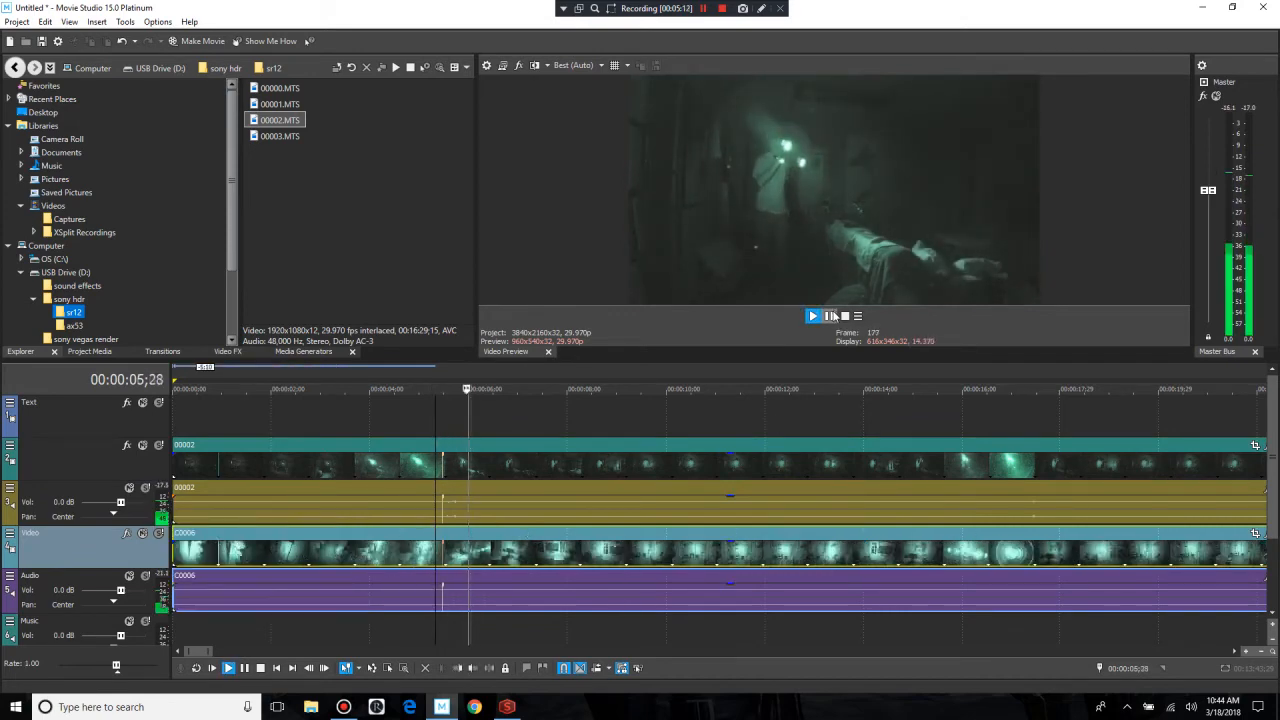
pyautogui.click(830, 316)
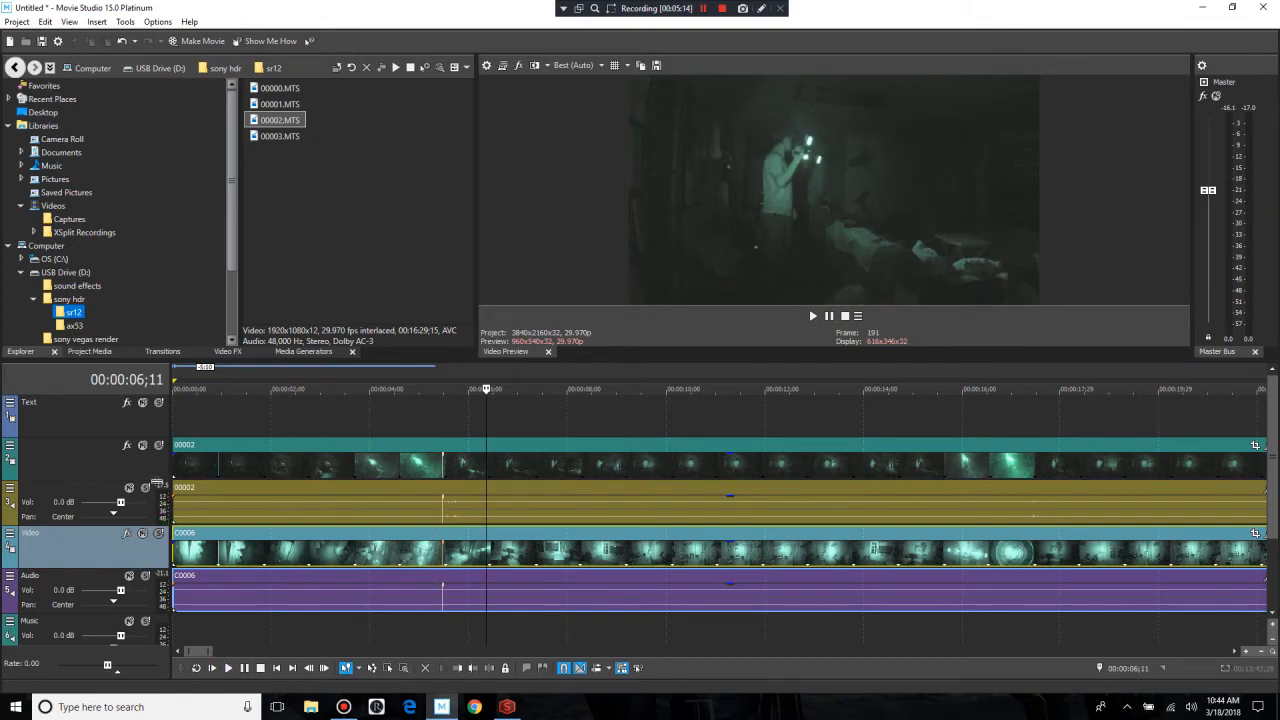
pyautogui.click(410, 549)
pyautogui.click(828, 317)
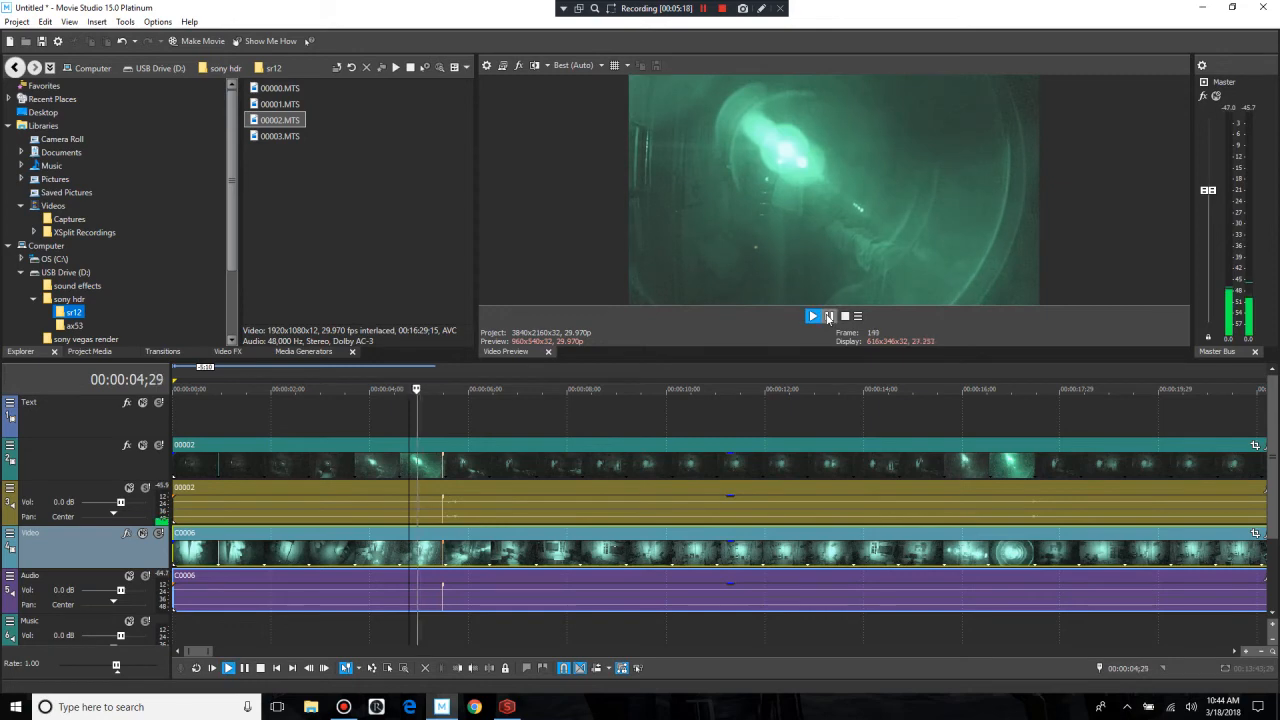
pyautogui.click(828, 316)
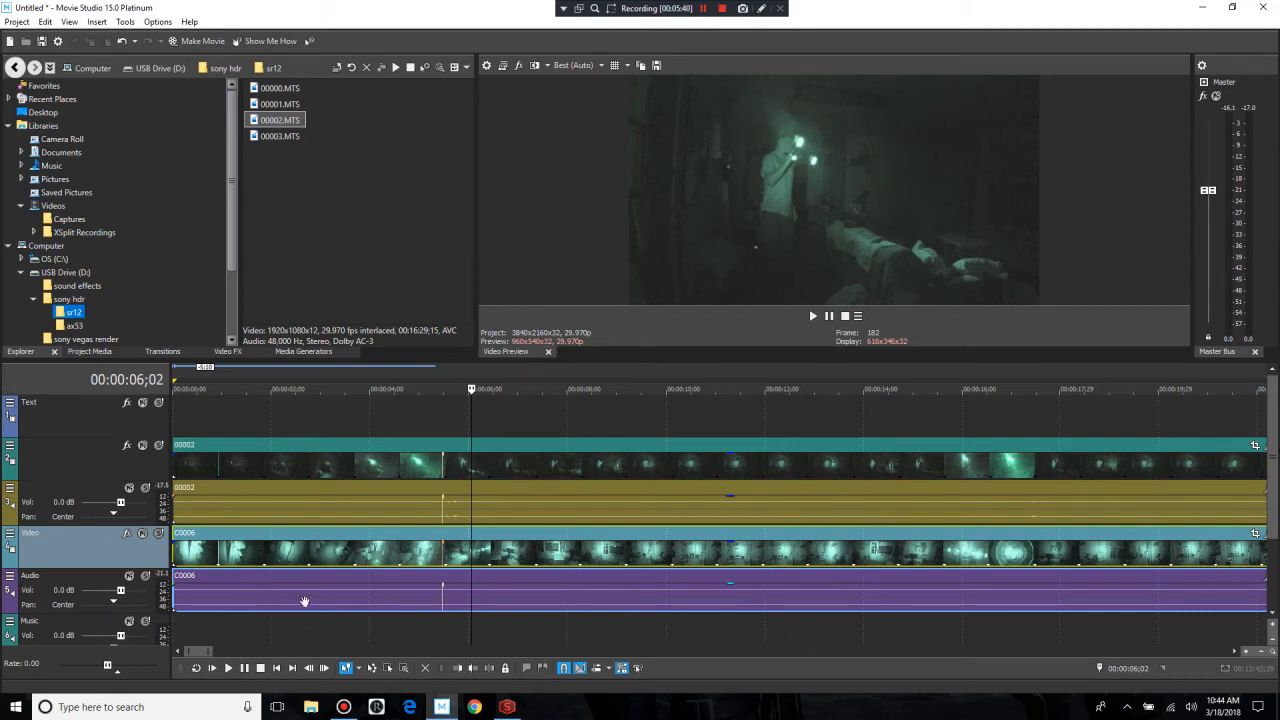
# Step: Delete the 00002 clip's audio event and remove its emptied audio track, keeping the C0006 audio
pyautogui.scroll(-5, 384, 560)
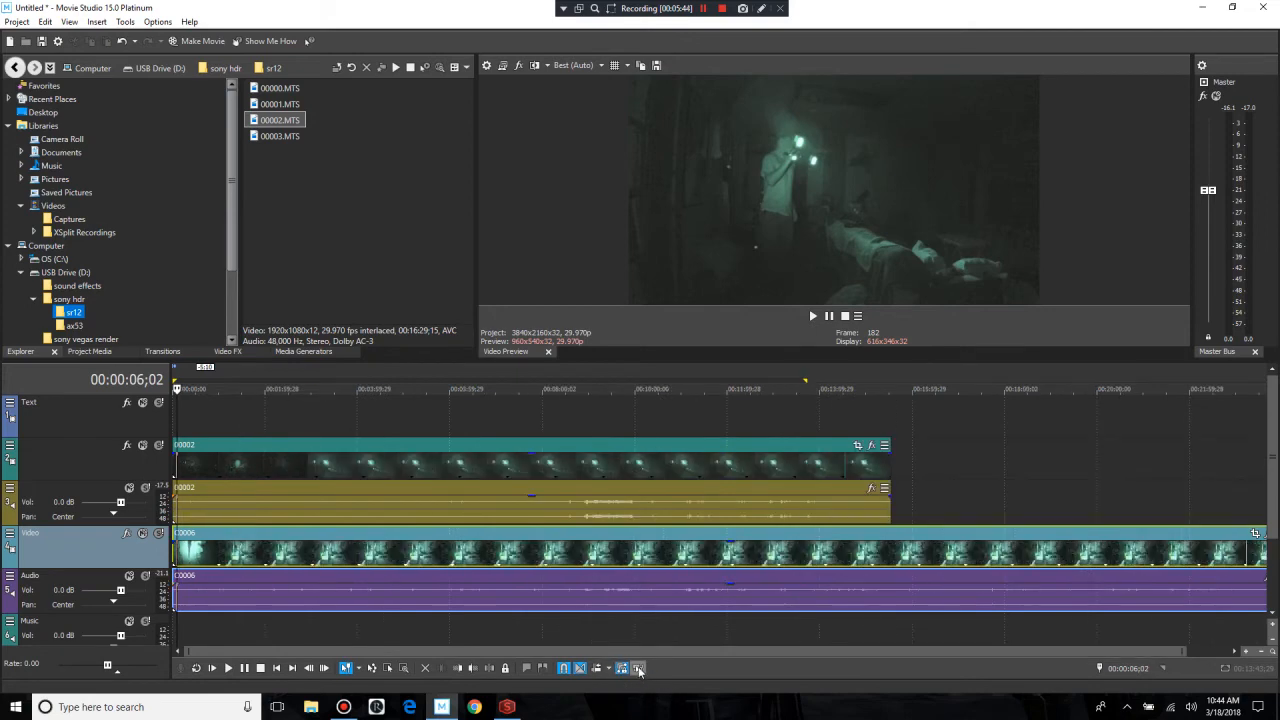
pyautogui.rightClick(528, 510)
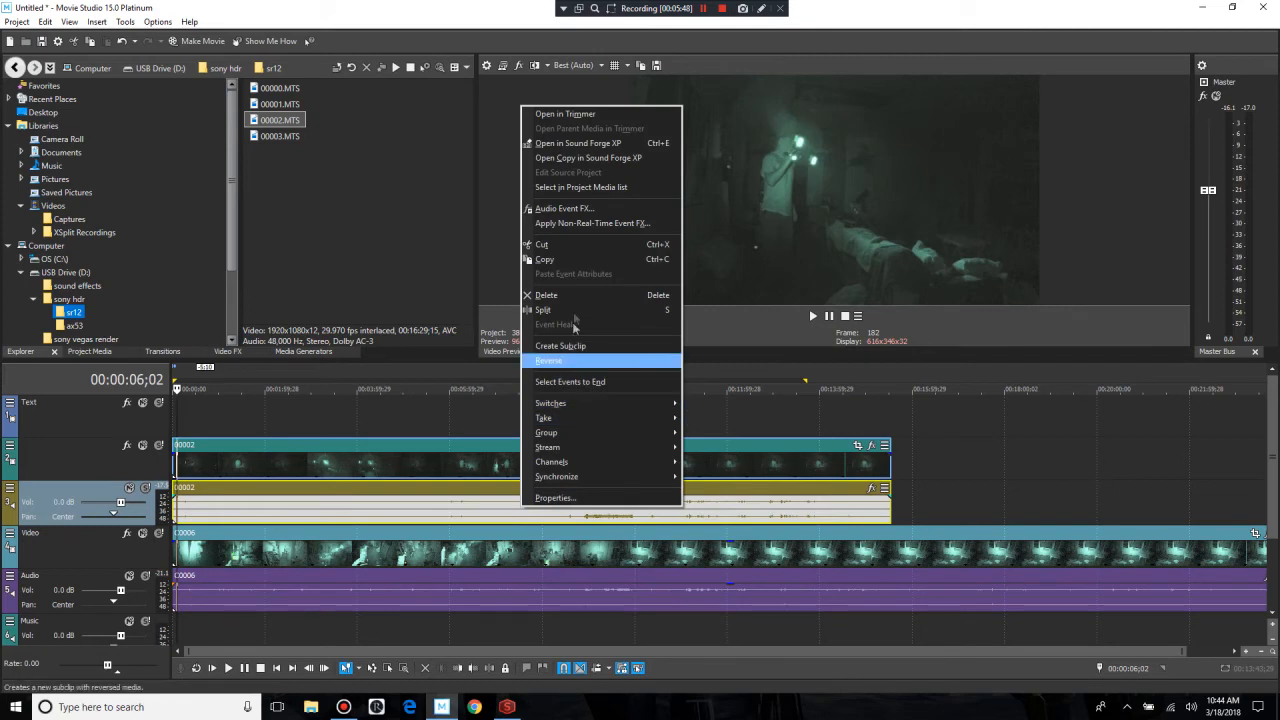
pyautogui.click(548, 295)
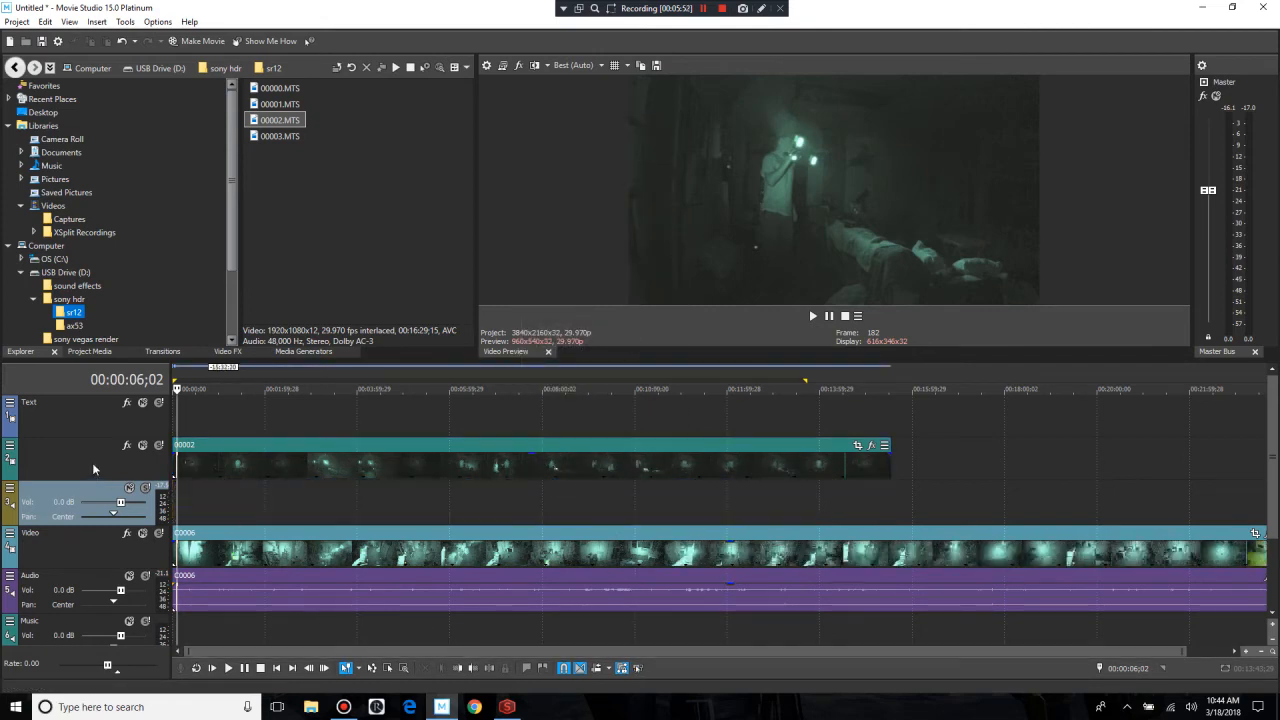
pyautogui.rightClick(100, 490)
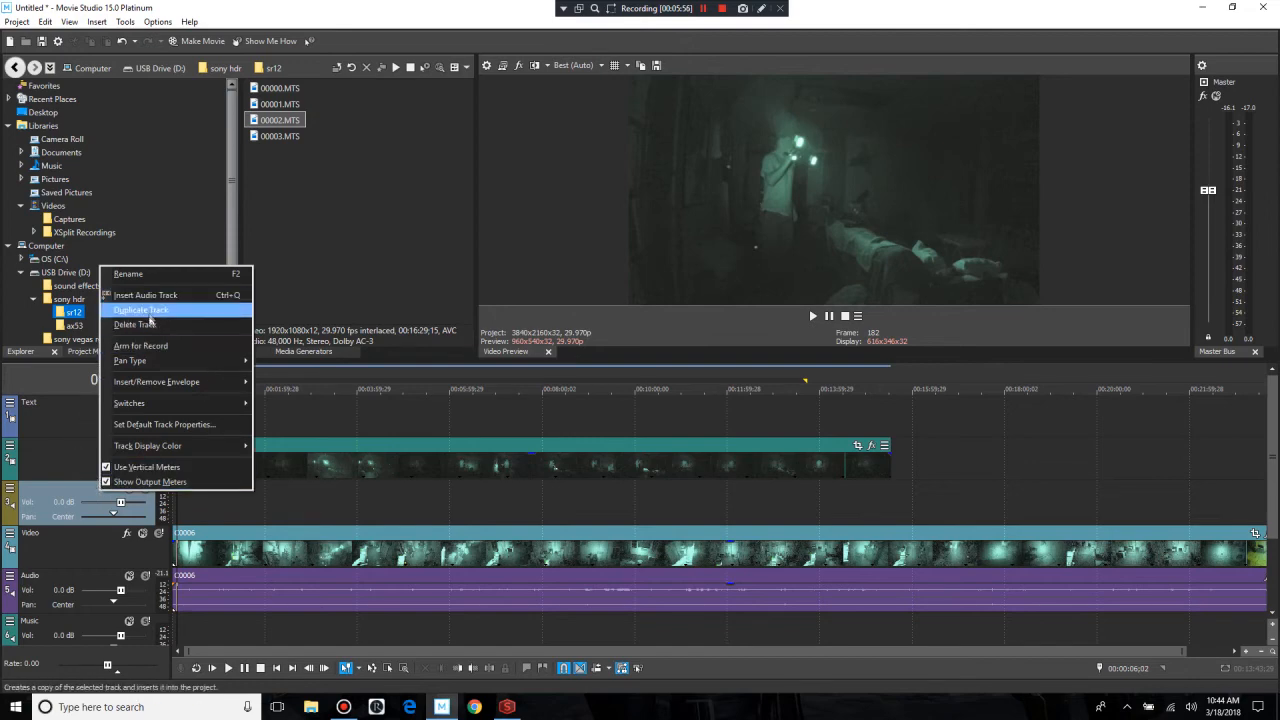
pyautogui.click(135, 324)
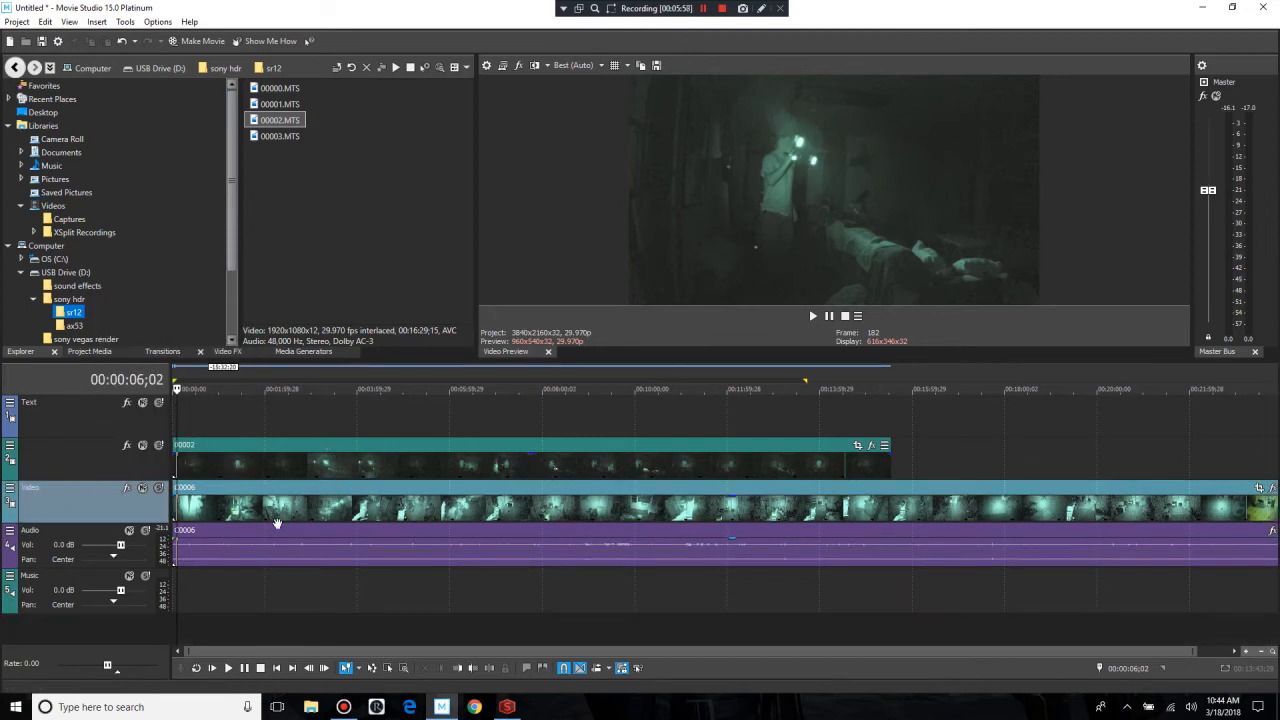
# Step: Split the 00002 and C0006 clips at 00:00:05;12, just before the marker, and delete the portions before the split
pyautogui.scroll(3, 252, 536)
pyautogui.scroll(-4, 252, 536)
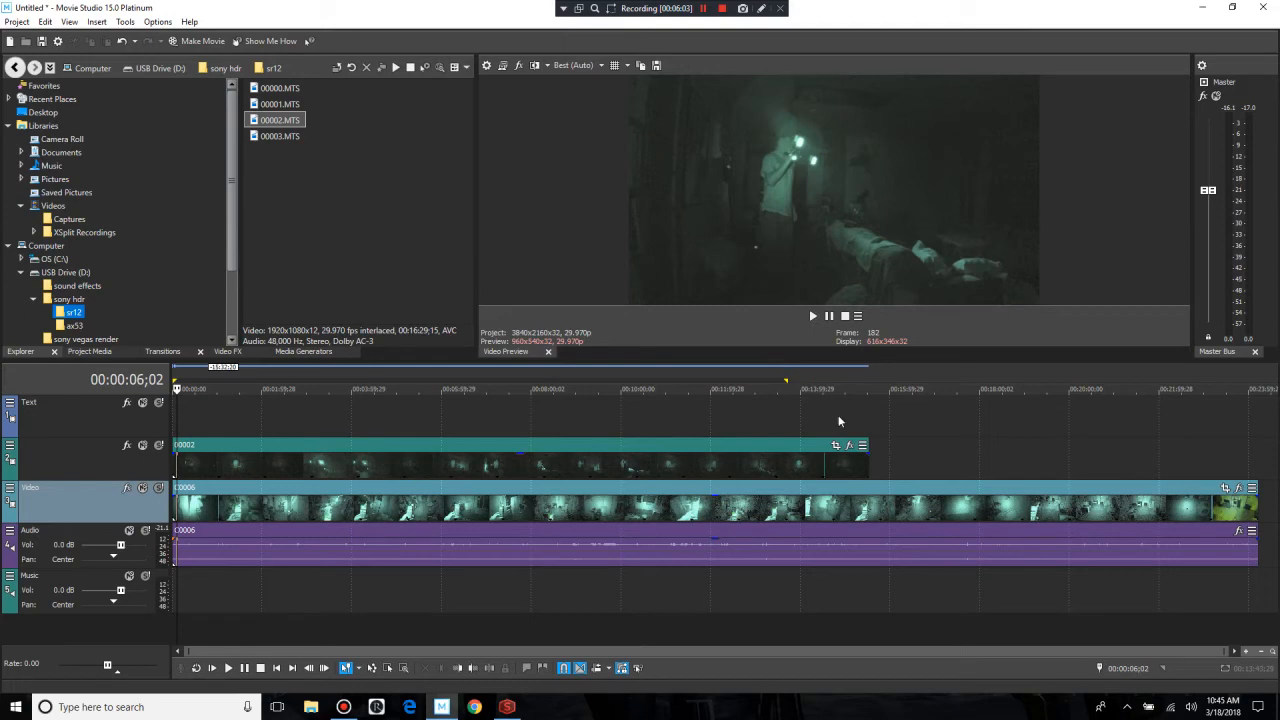
pyautogui.scroll(5, 430, 535)
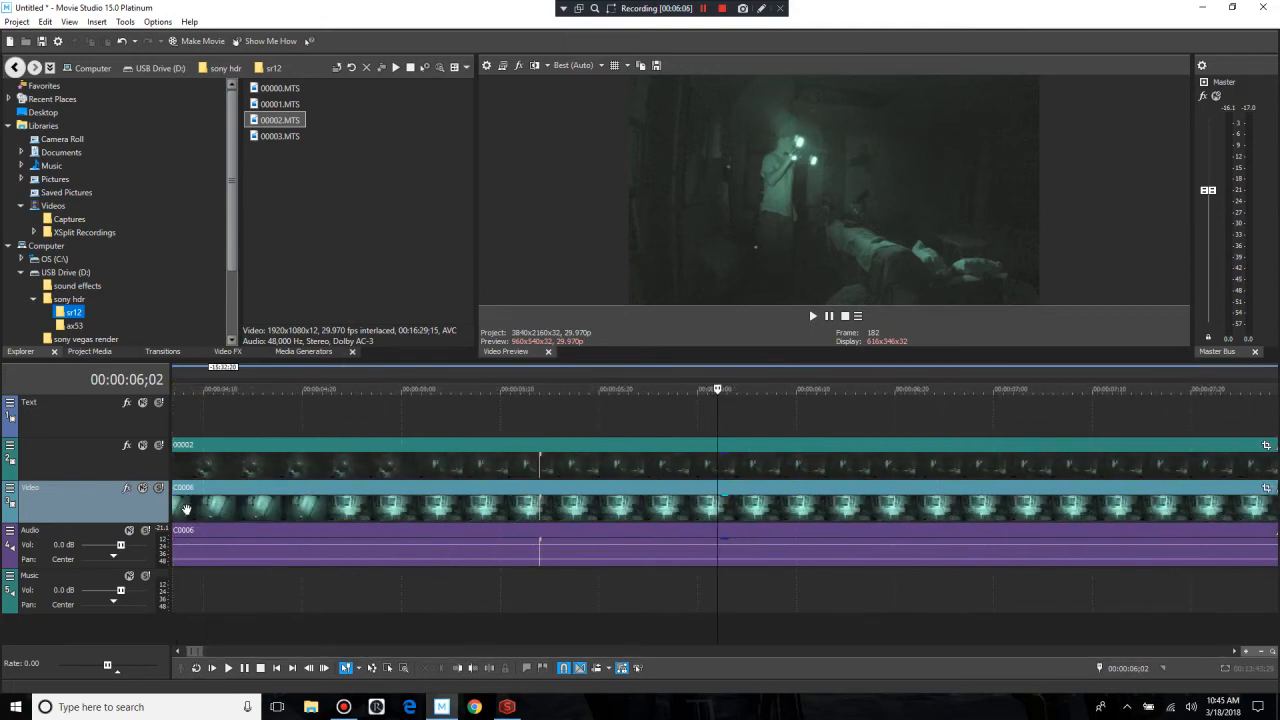
pyautogui.click(519, 533)
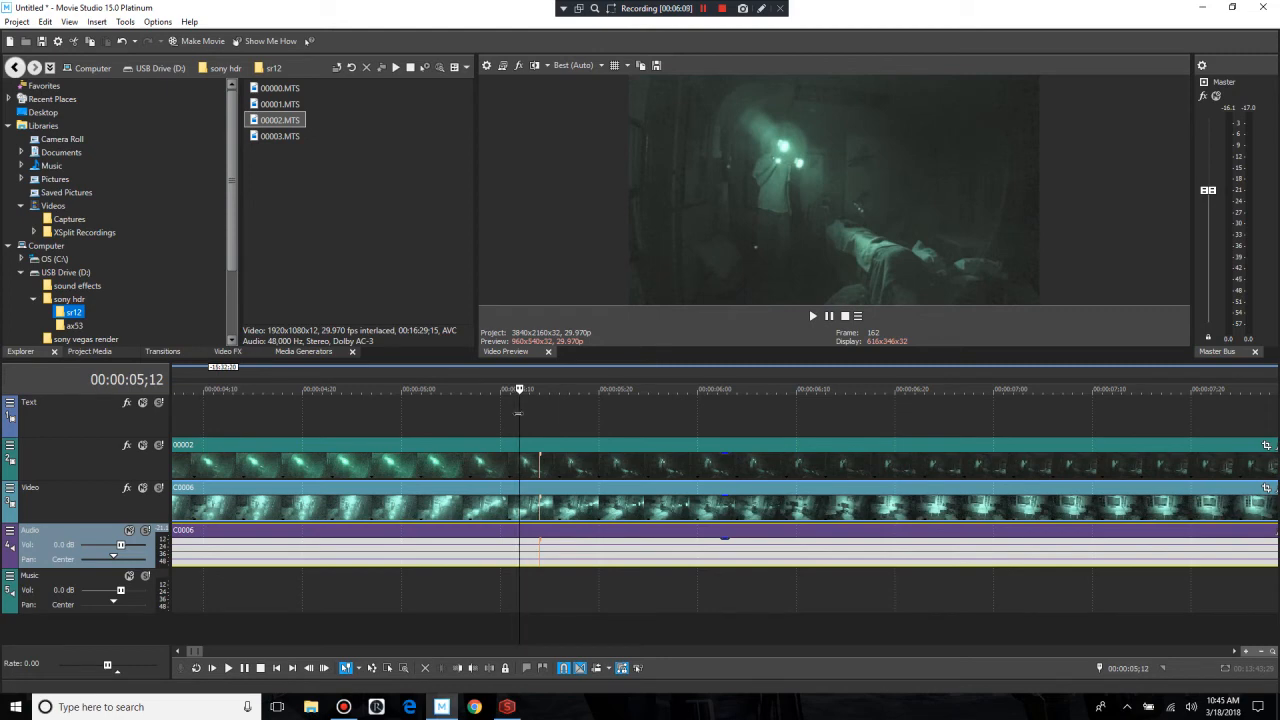
pyautogui.click(518, 419)
pyautogui.press('s')
pyautogui.rightClick(442, 447)
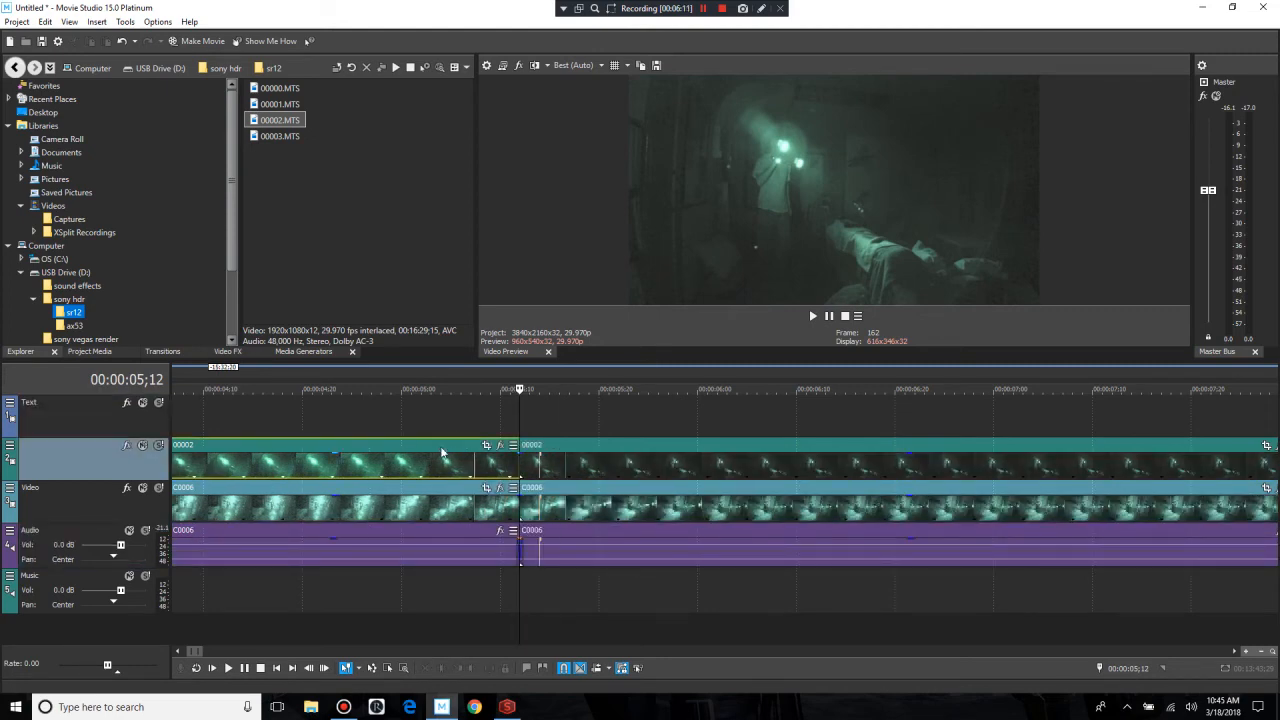
pyautogui.click(470, 220)
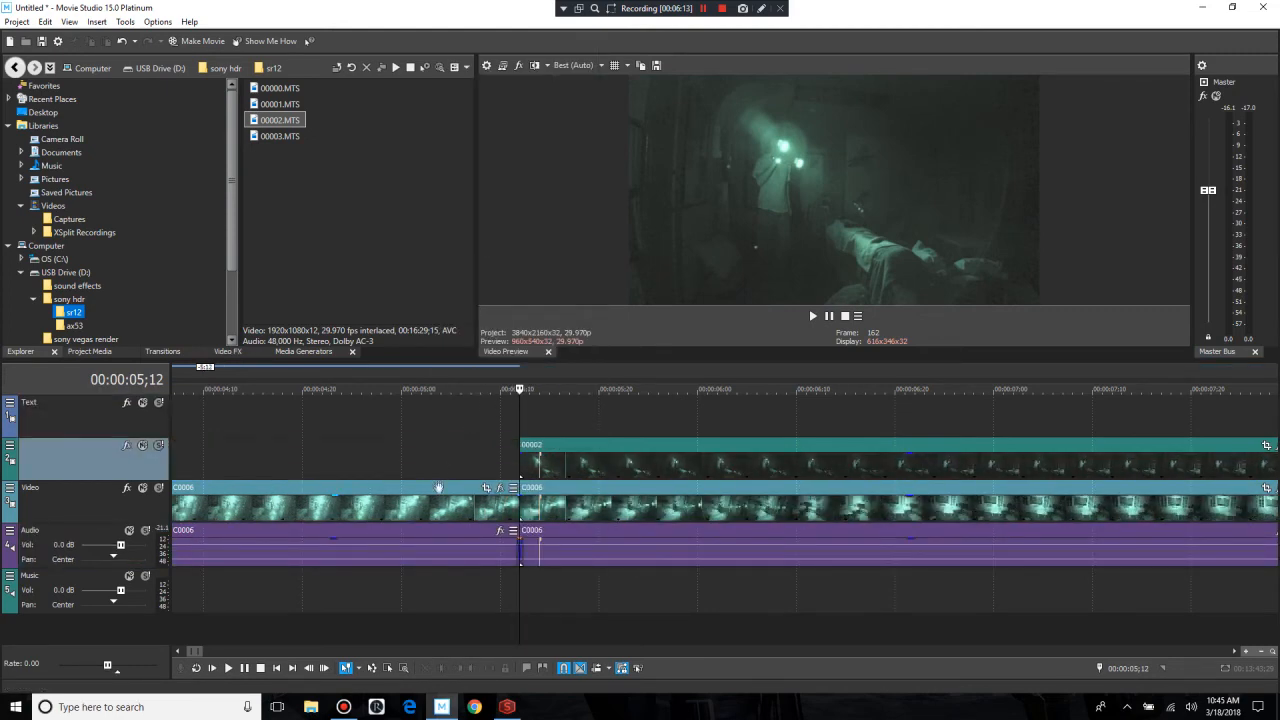
pyautogui.click(440, 488)
pyautogui.click(480, 268)
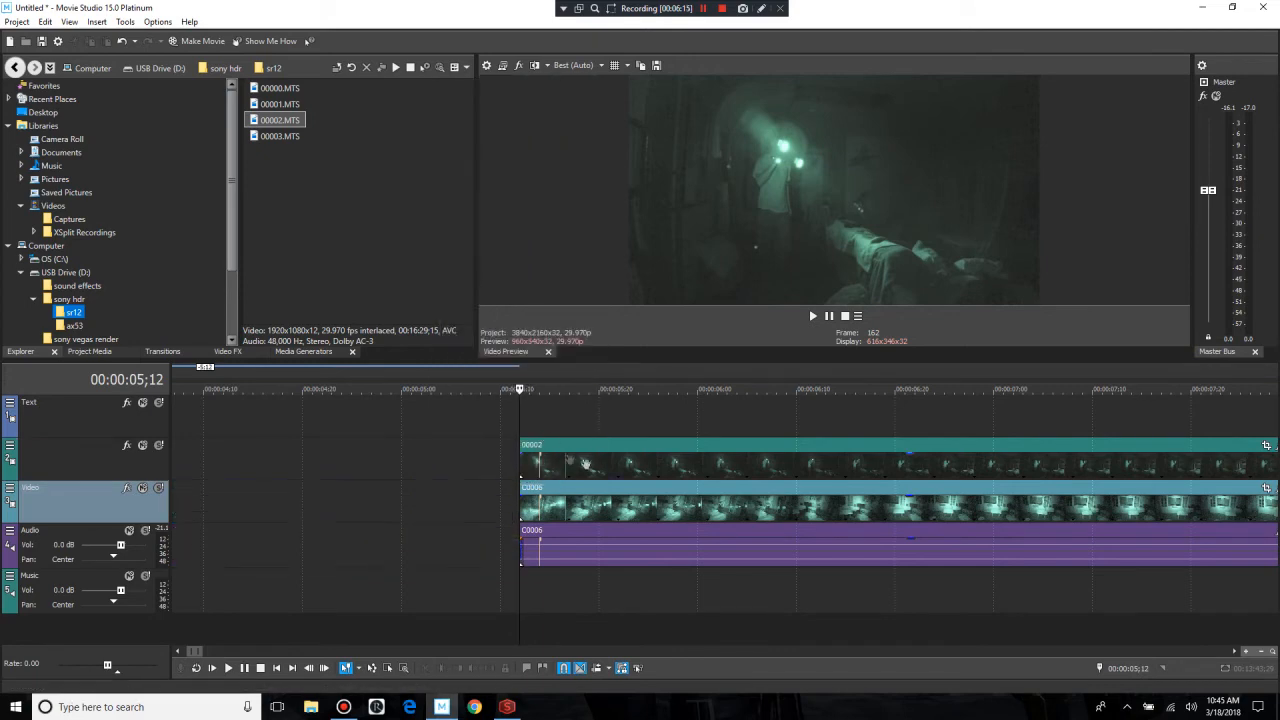
# Step: Move the remaining 00002 video and the C0006 video with its audio to the beginning of the timeline
pyautogui.moveTo(587, 444); pyautogui.dragTo(109, 460)
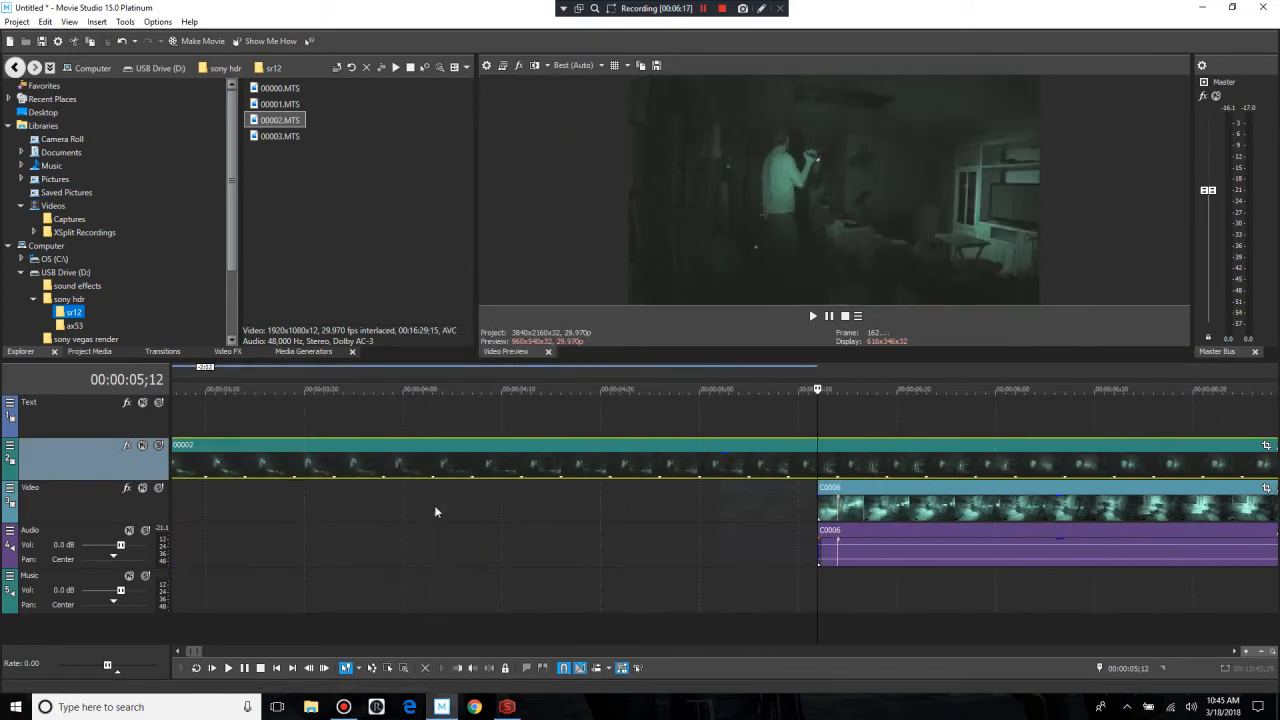
pyautogui.scroll(-5, 439, 509)
pyautogui.scroll(-7, 439, 509)
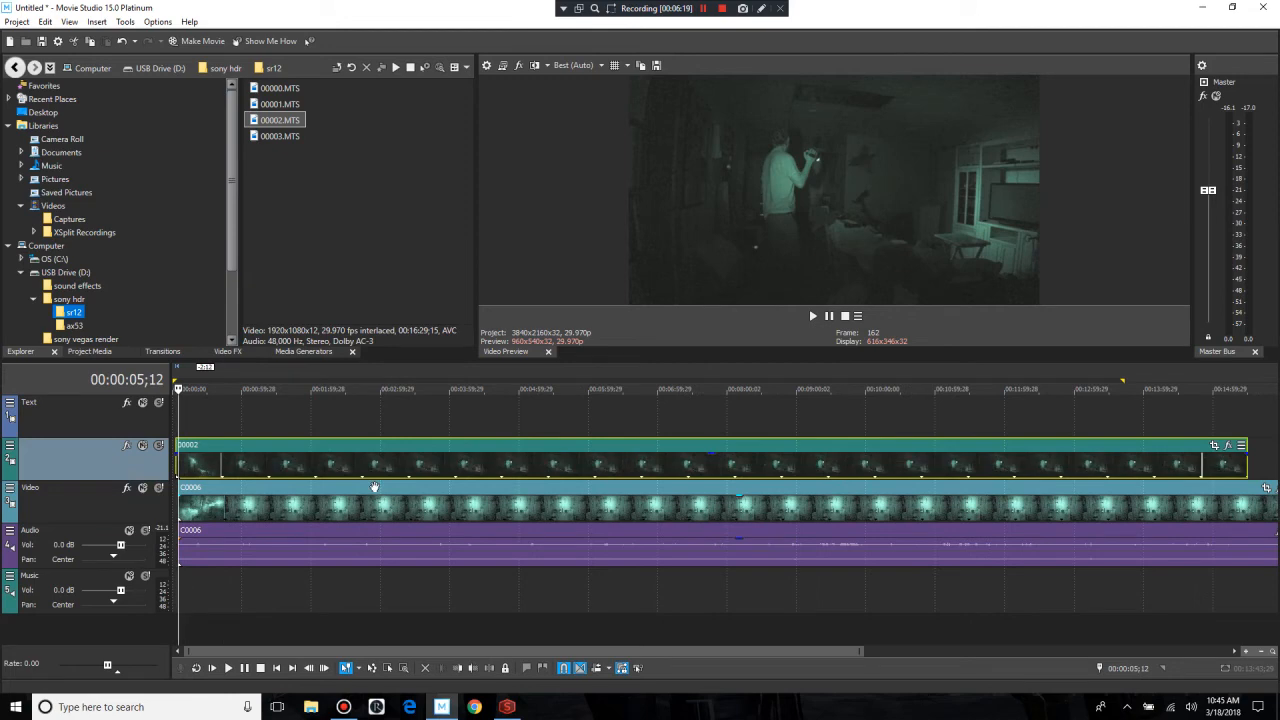
pyautogui.moveTo(265, 491); pyautogui.dragTo(257, 491)
pyautogui.click(282, 458)
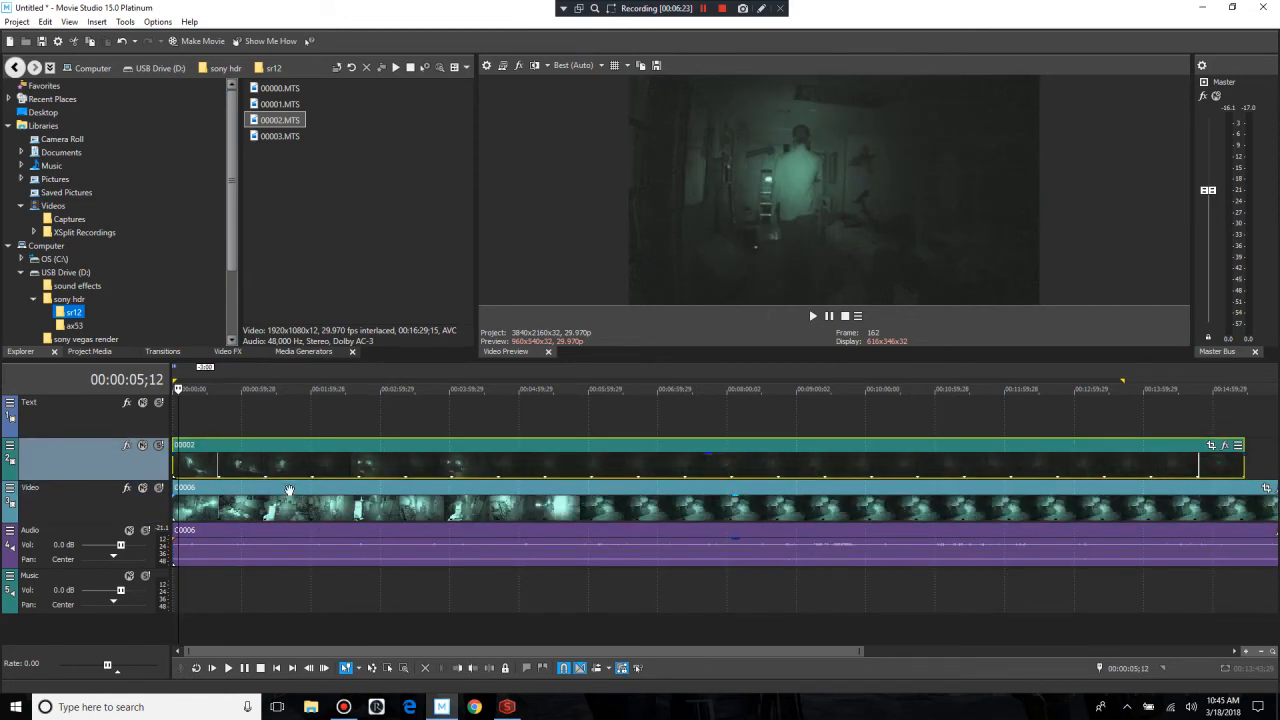
# Step: Group the 00002 and C0006 video events together and check that they move as one
pyautogui.click(294, 413)
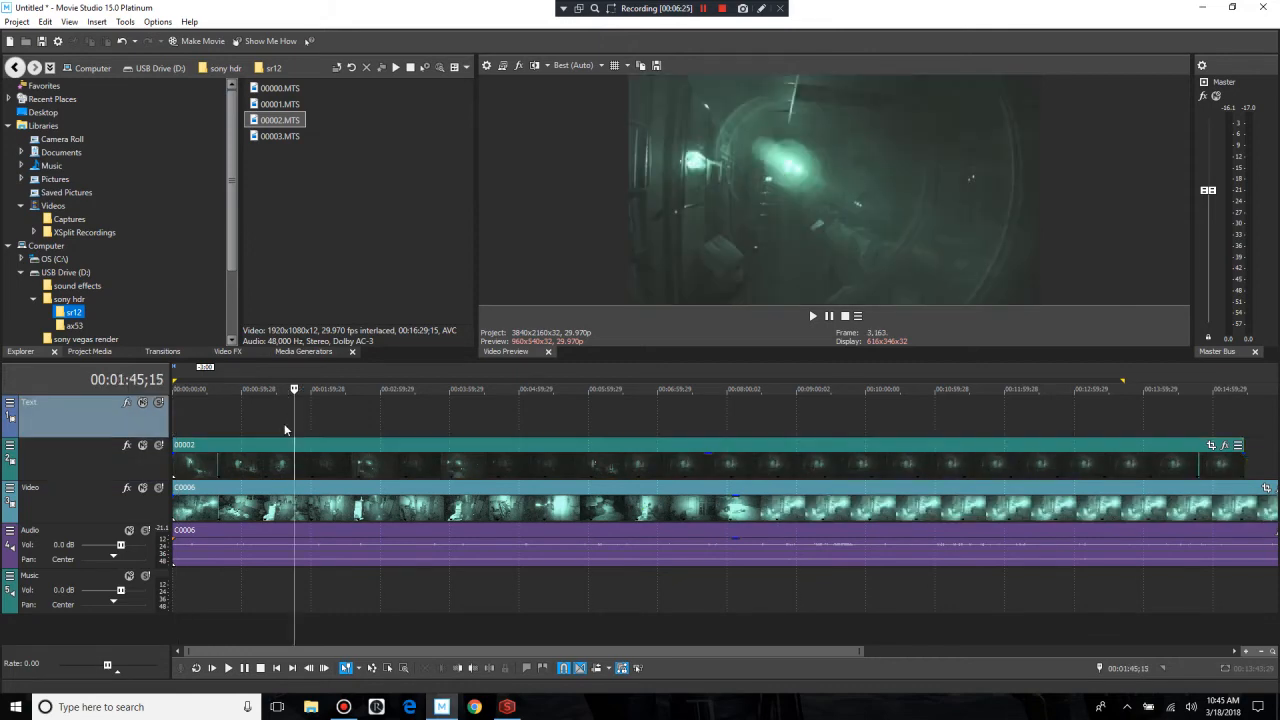
pyautogui.click(258, 440)
pyautogui.keyDown('ctrl'); pyautogui.click(259, 485); pyautogui.keyUp('ctrl')
pyautogui.rightClick(259, 485)
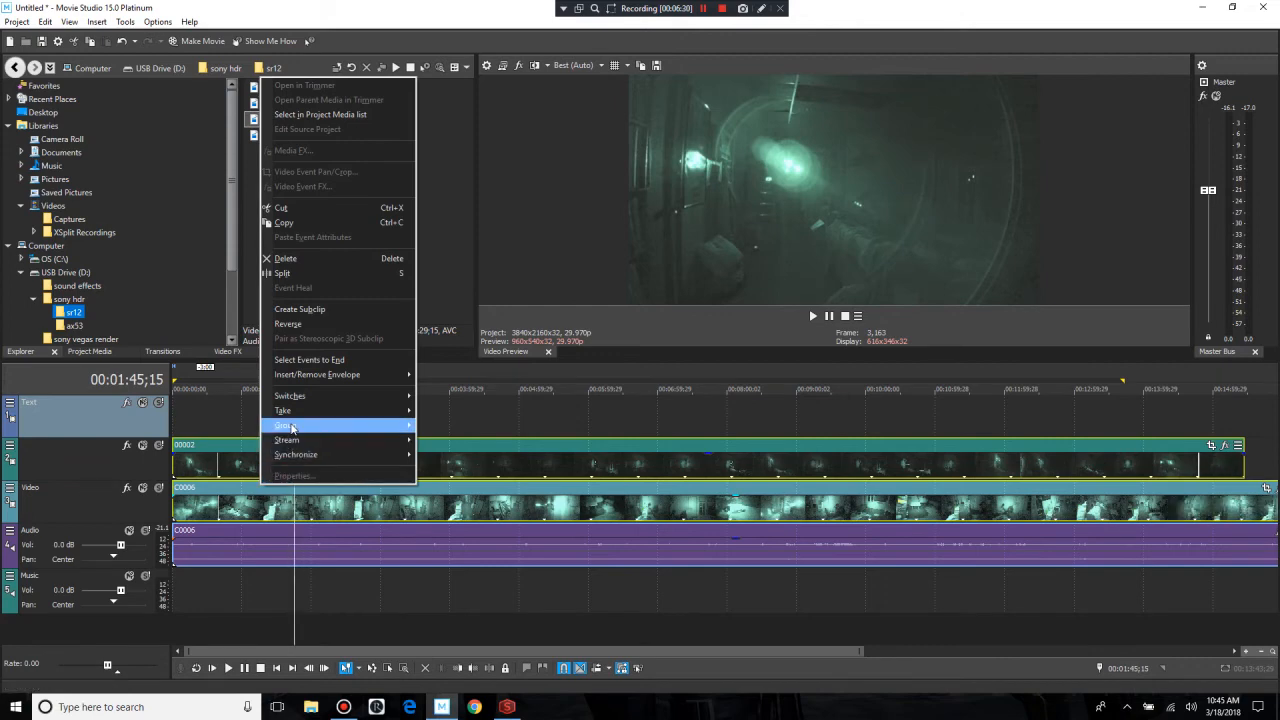
pyautogui.moveTo(281, 428)
pyautogui.click(224, 430)
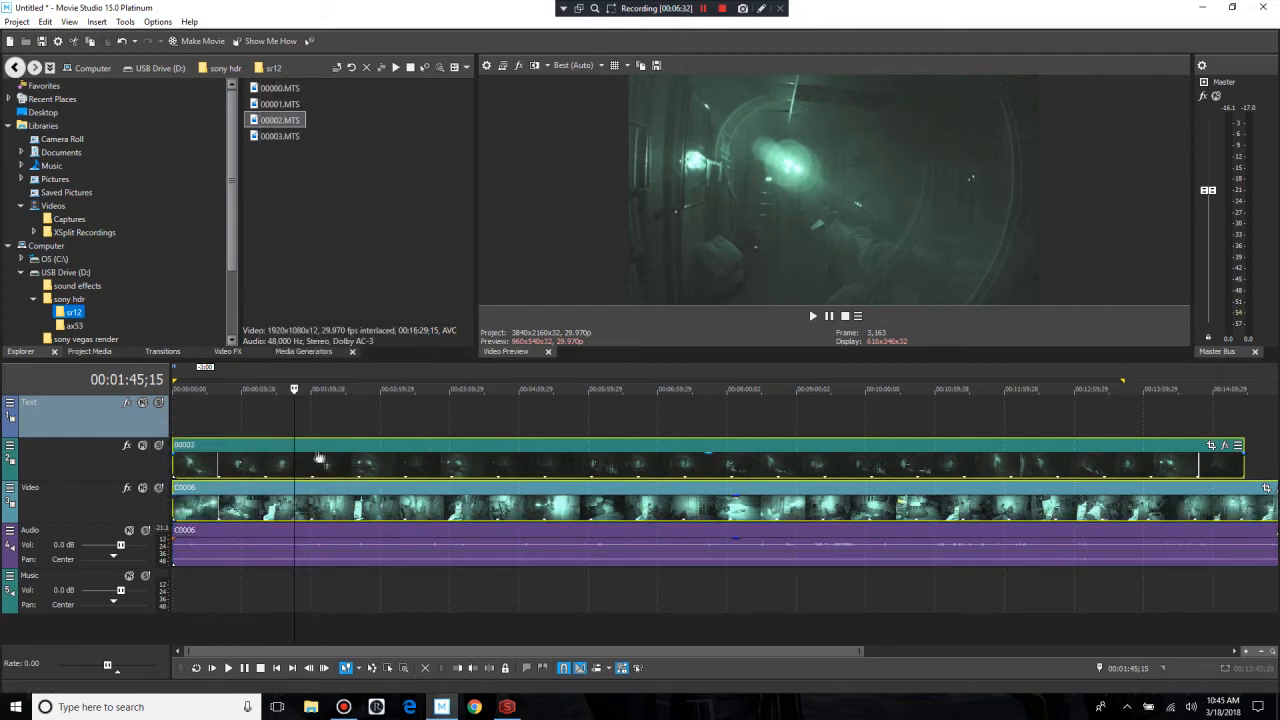
pyautogui.moveTo(346, 441); pyautogui.dragTo(265, 454)
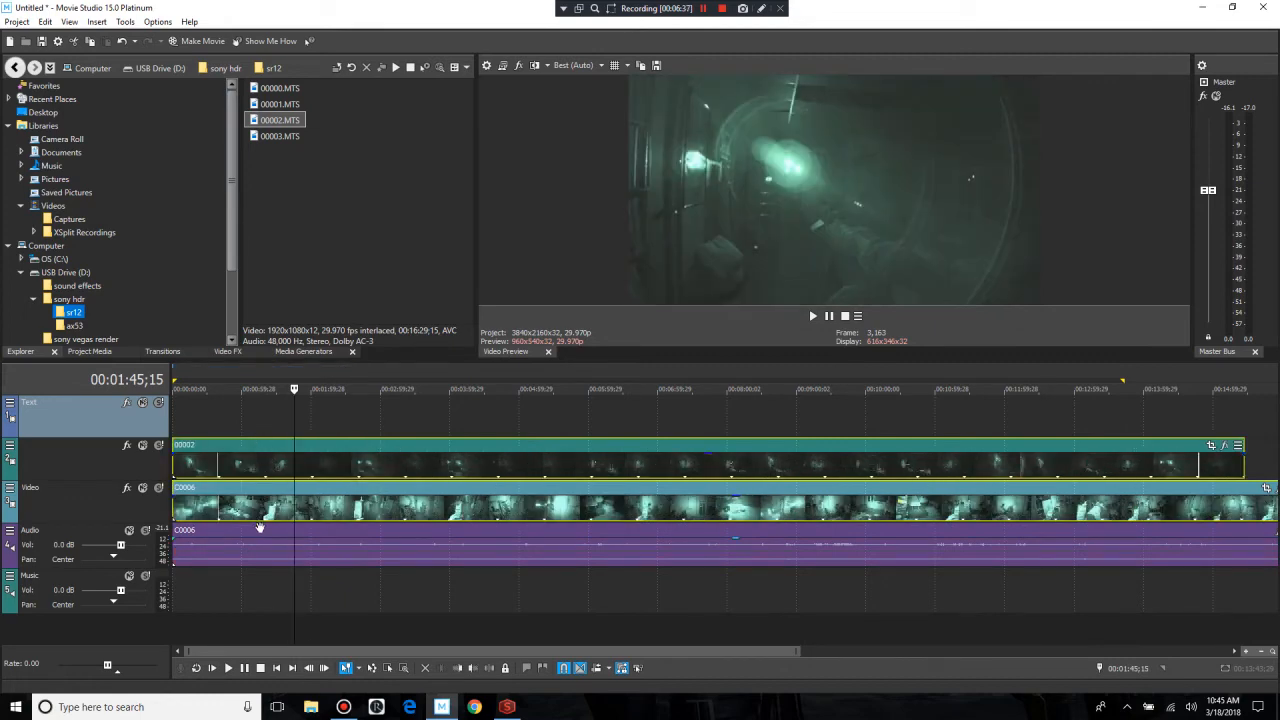
# Step: Select the C0006 audio event along with both video events and create a new group from all three
pyautogui.click(271, 574)
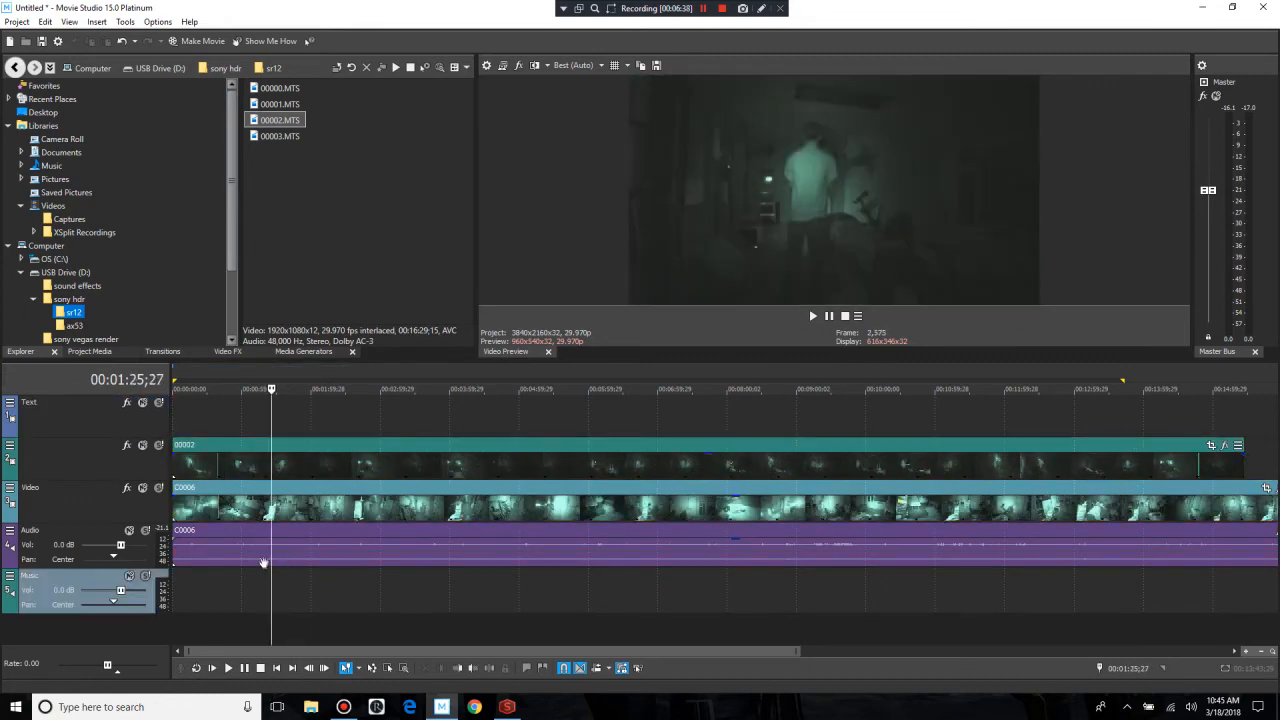
pyautogui.click(253, 552)
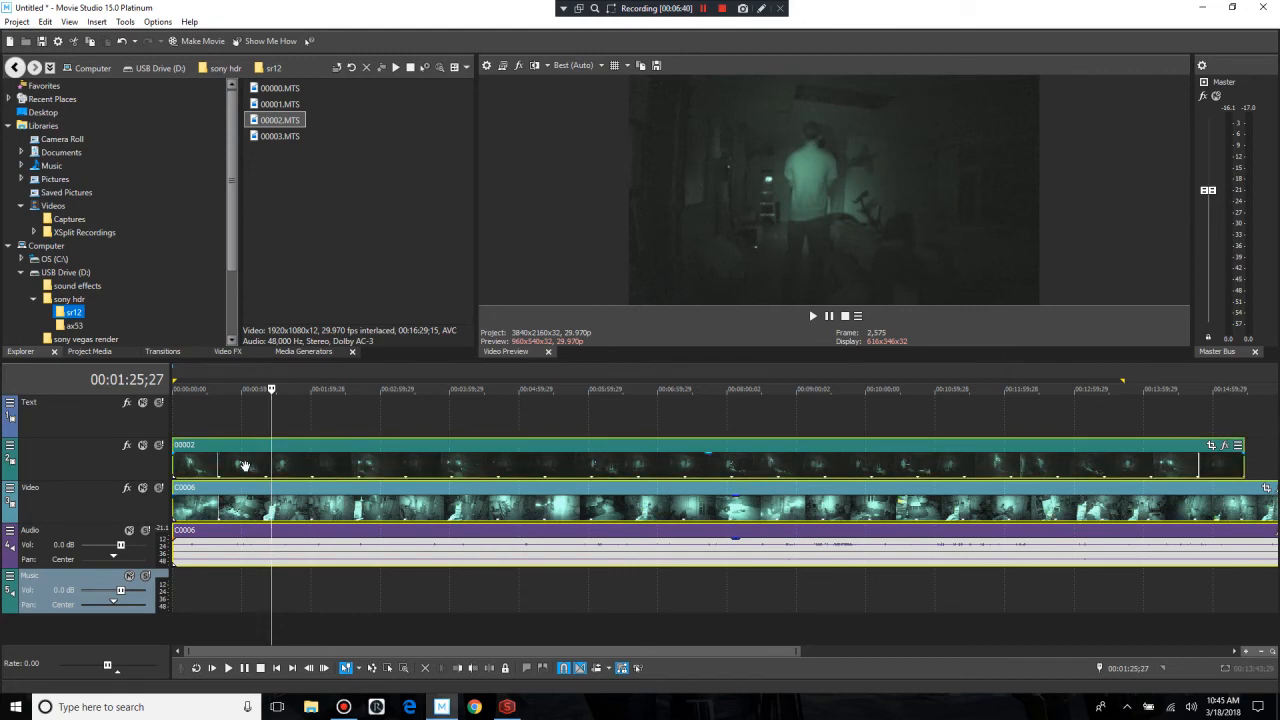
pyautogui.rightClick(246, 470)
pyautogui.moveTo(272, 406)
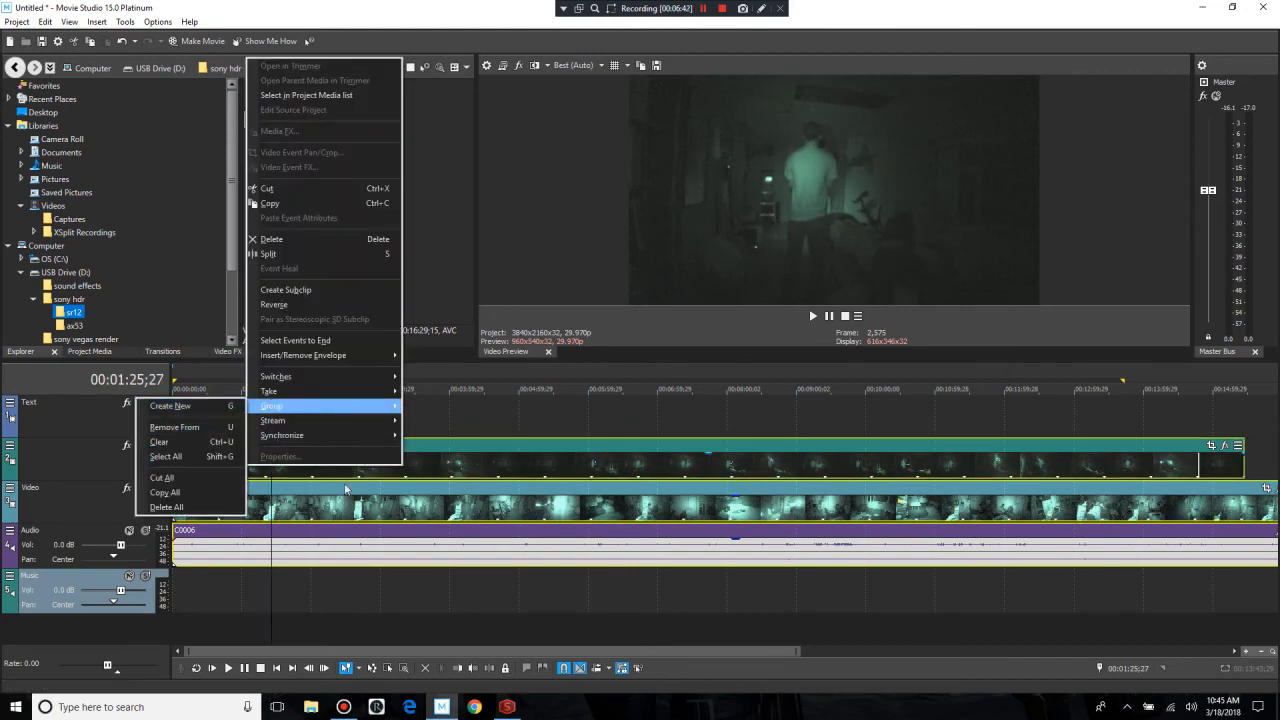
pyautogui.click(209, 413)
pyautogui.moveTo(325, 444); pyautogui.dragTo(251, 463)
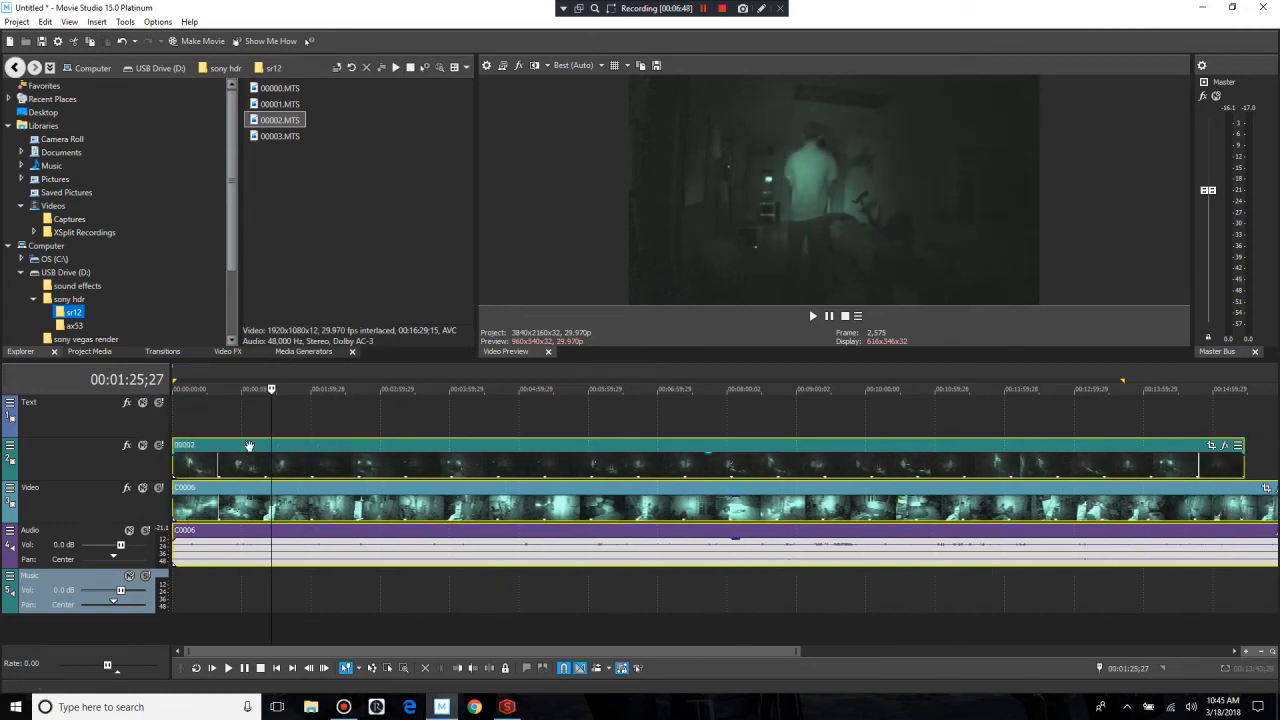
# Step: Select both video tracks and enable multicamera editing
pyautogui.scroll(3, 234, 426)
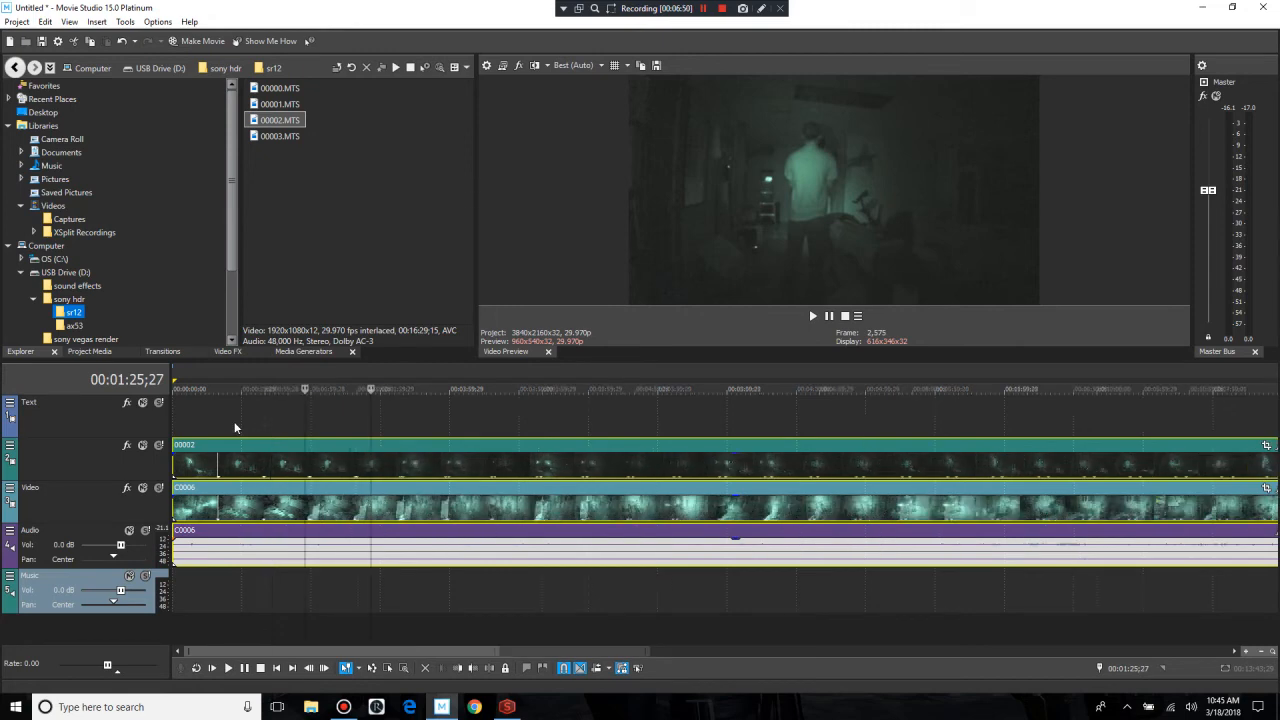
pyautogui.keyDown('ctrl'); pyautogui.click(95, 502); pyautogui.keyUp('ctrl')
pyautogui.keyDown('ctrl'); pyautogui.click(89, 464); pyautogui.keyUp('ctrl')
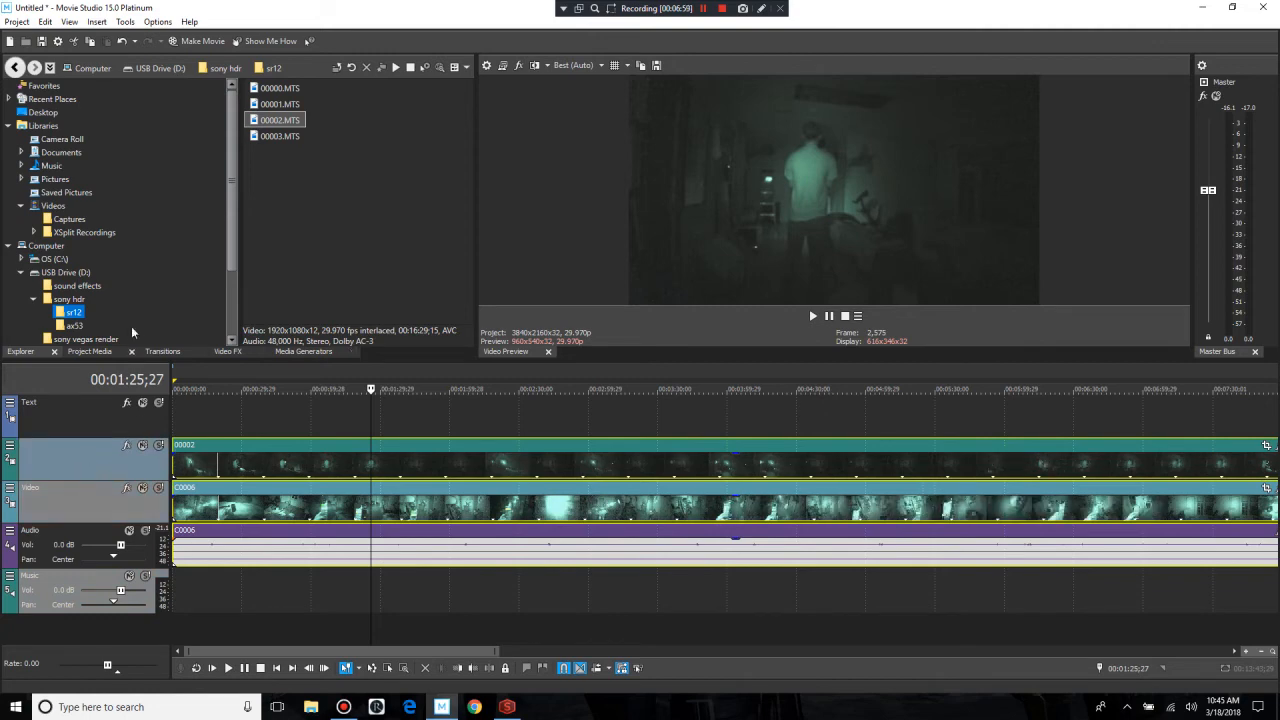
pyautogui.click(125, 21)
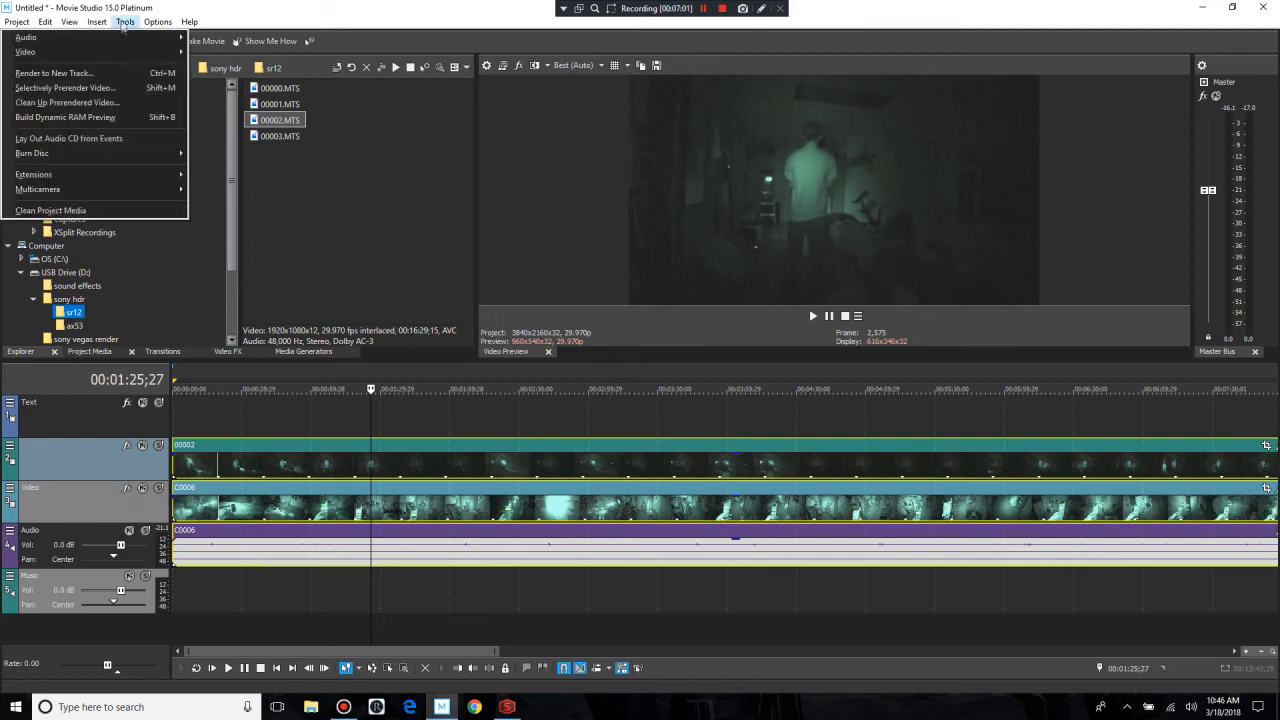
pyautogui.moveTo(110, 190)
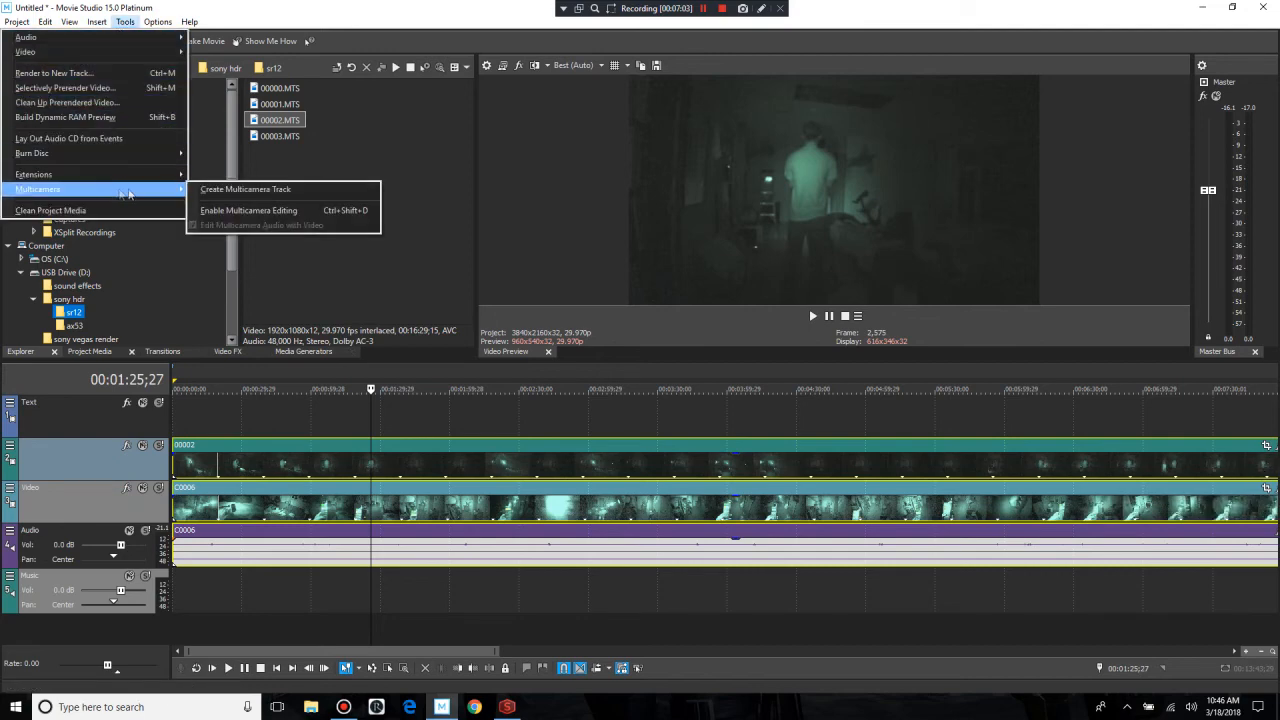
pyautogui.click(283, 212)
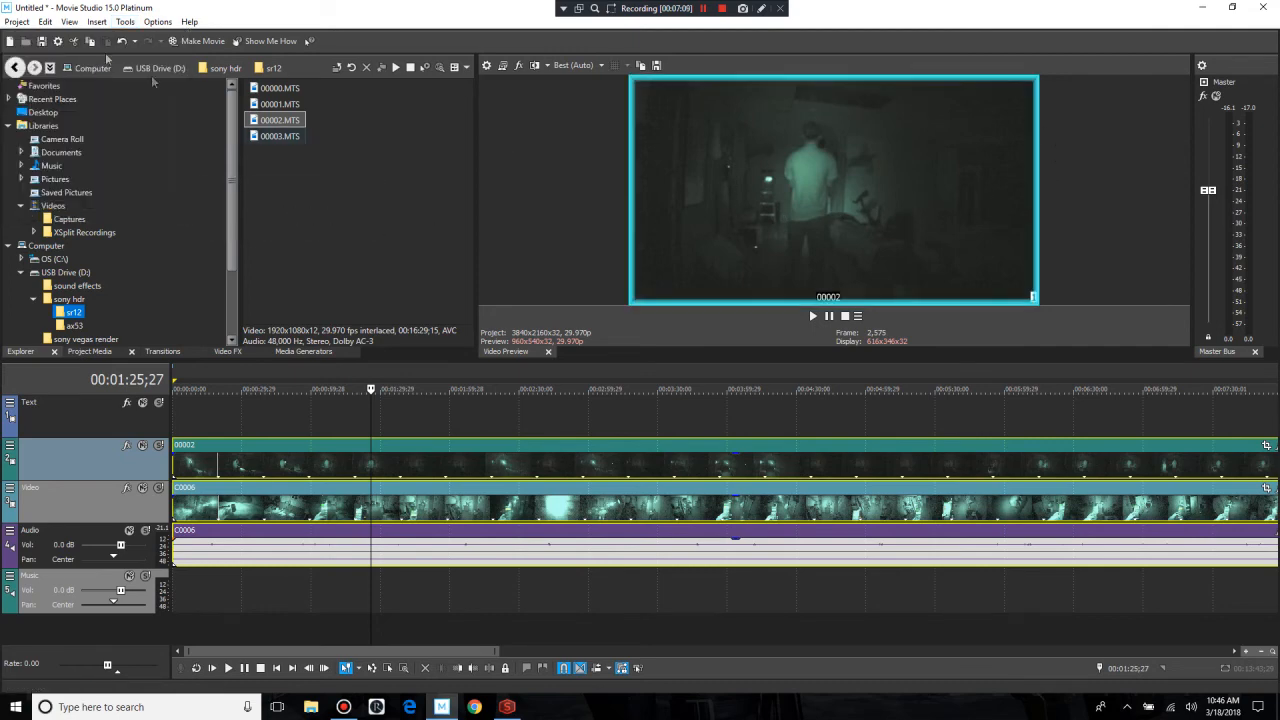
# Step: Create a multicamera track from the two selected video tracks
pyautogui.click(124, 25)
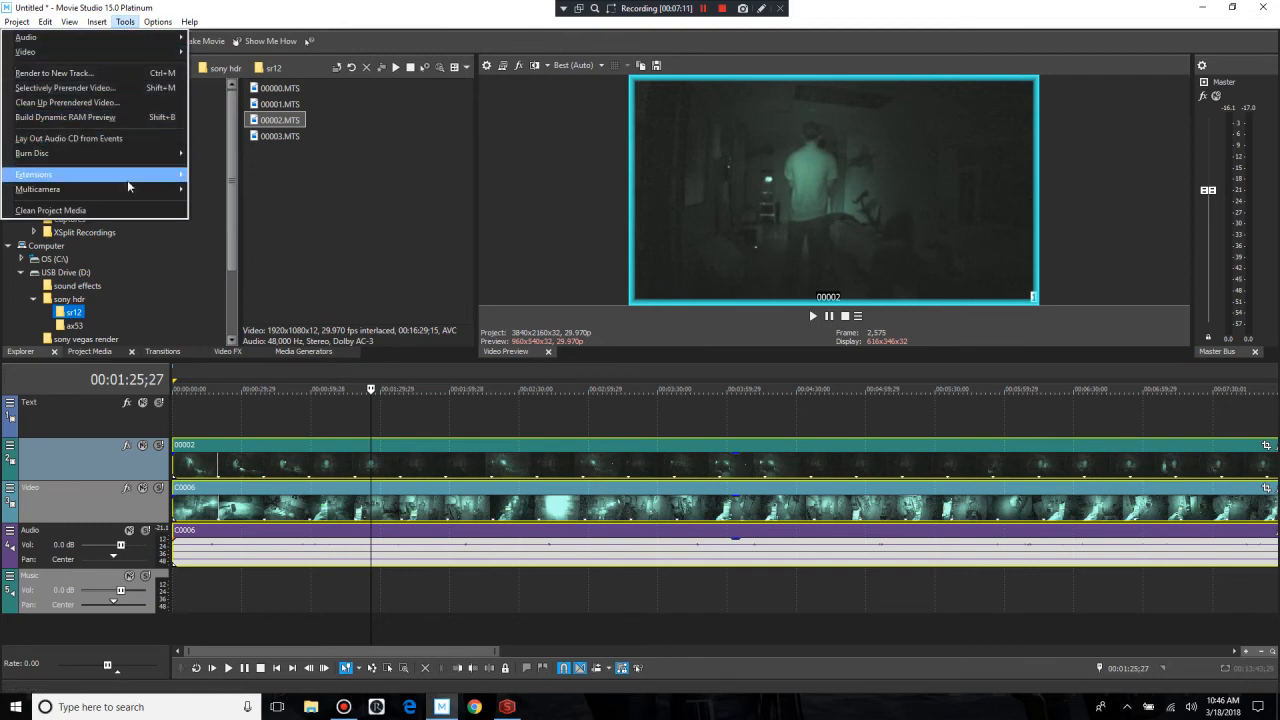
pyautogui.moveTo(136, 189)
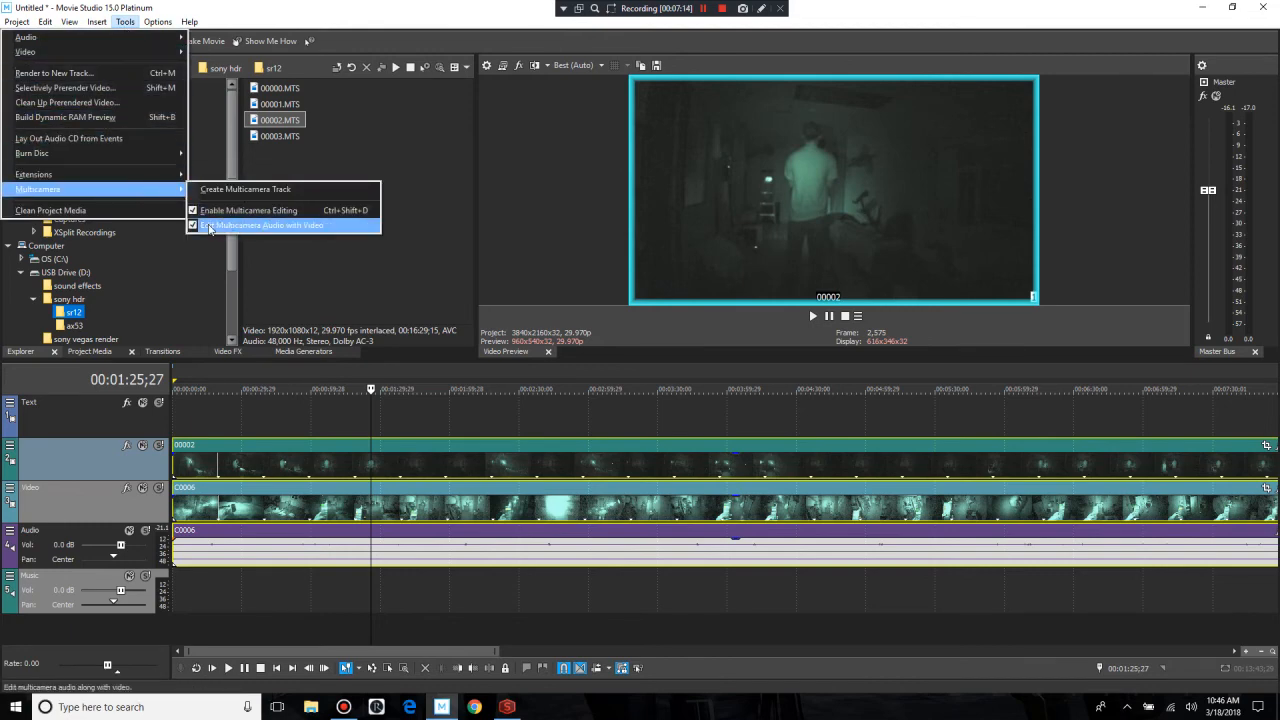
pyautogui.click(278, 194)
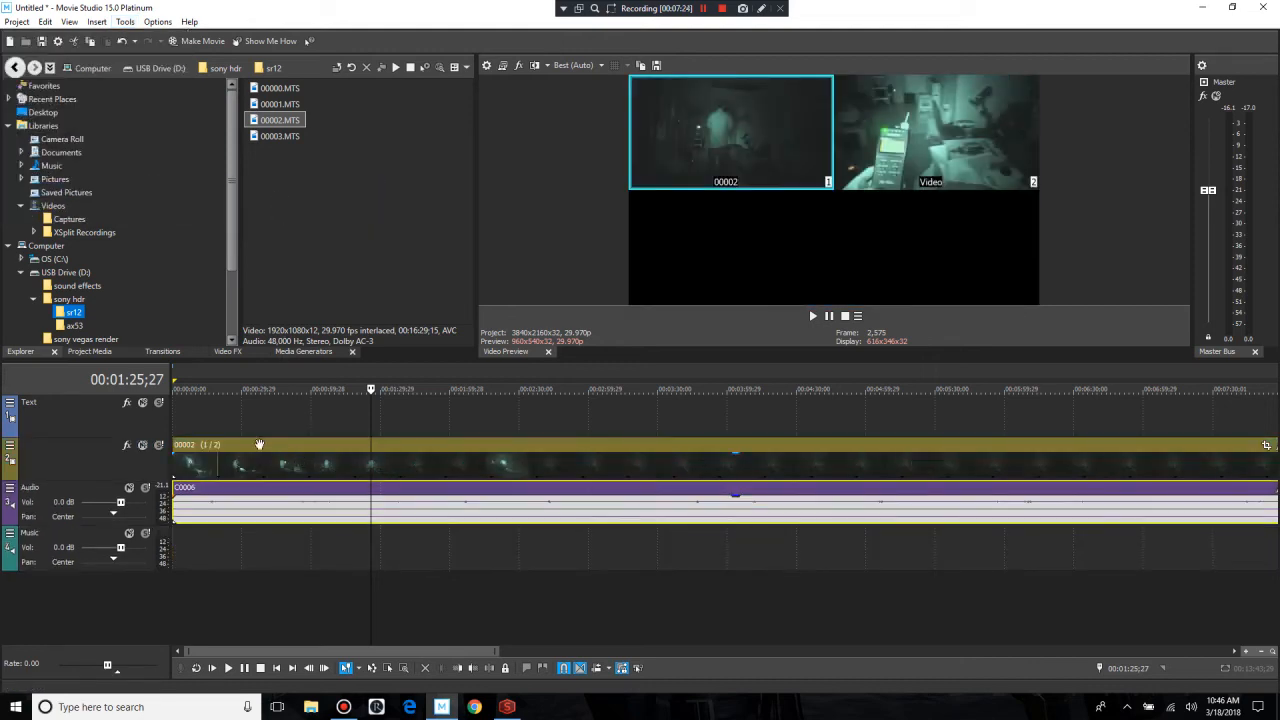
# Step: Return the playhead to the start of the timeline and briefly play the two camera angles in the preview
pyautogui.click(228, 668)
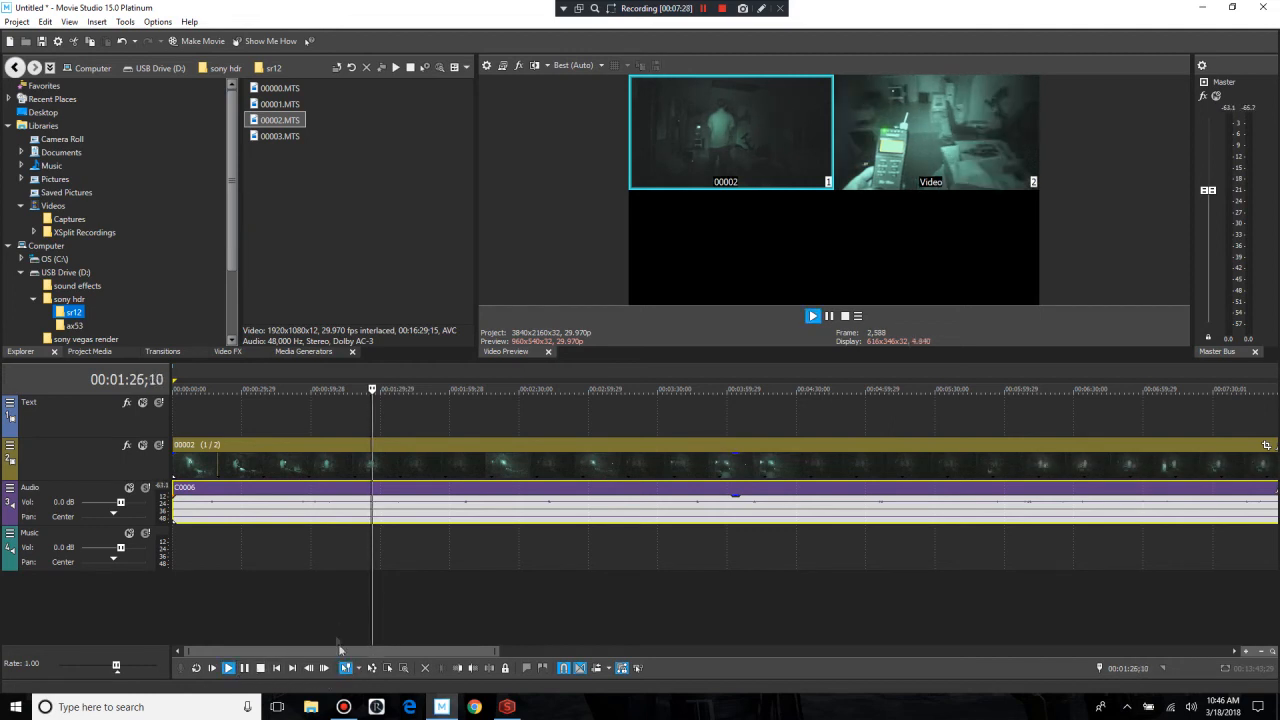
pyautogui.click(277, 669)
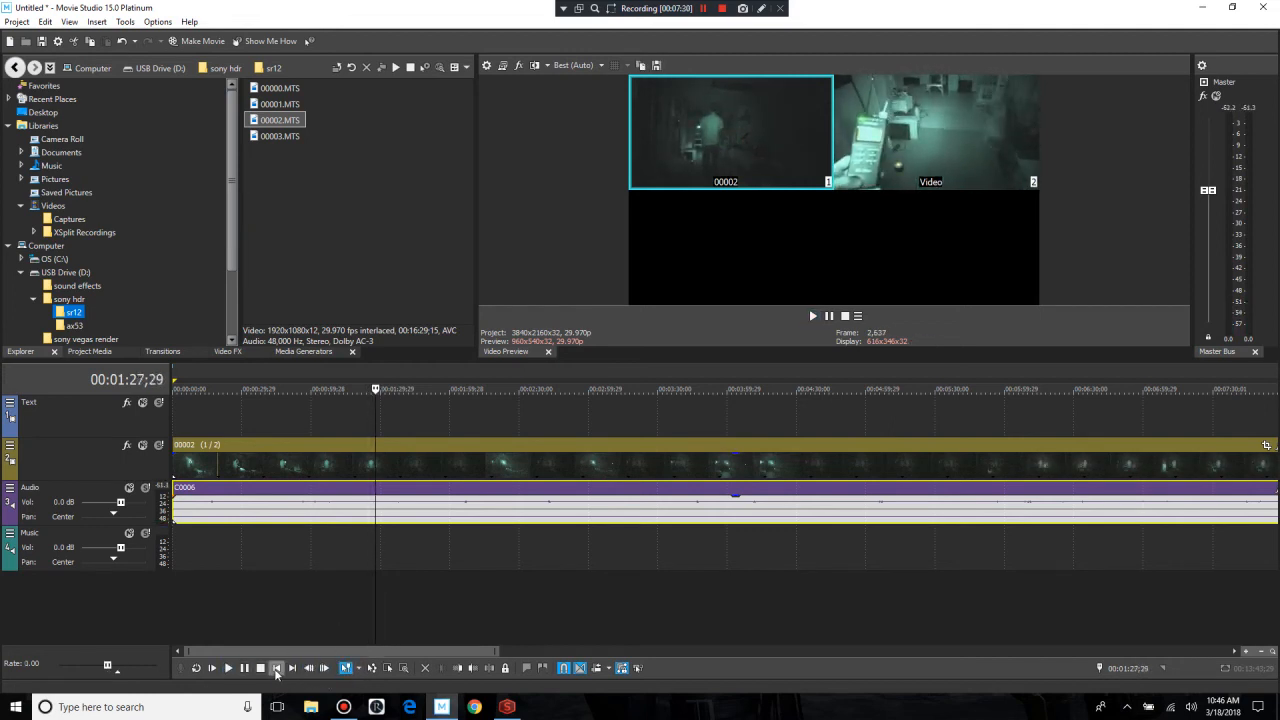
pyautogui.click(277, 669)
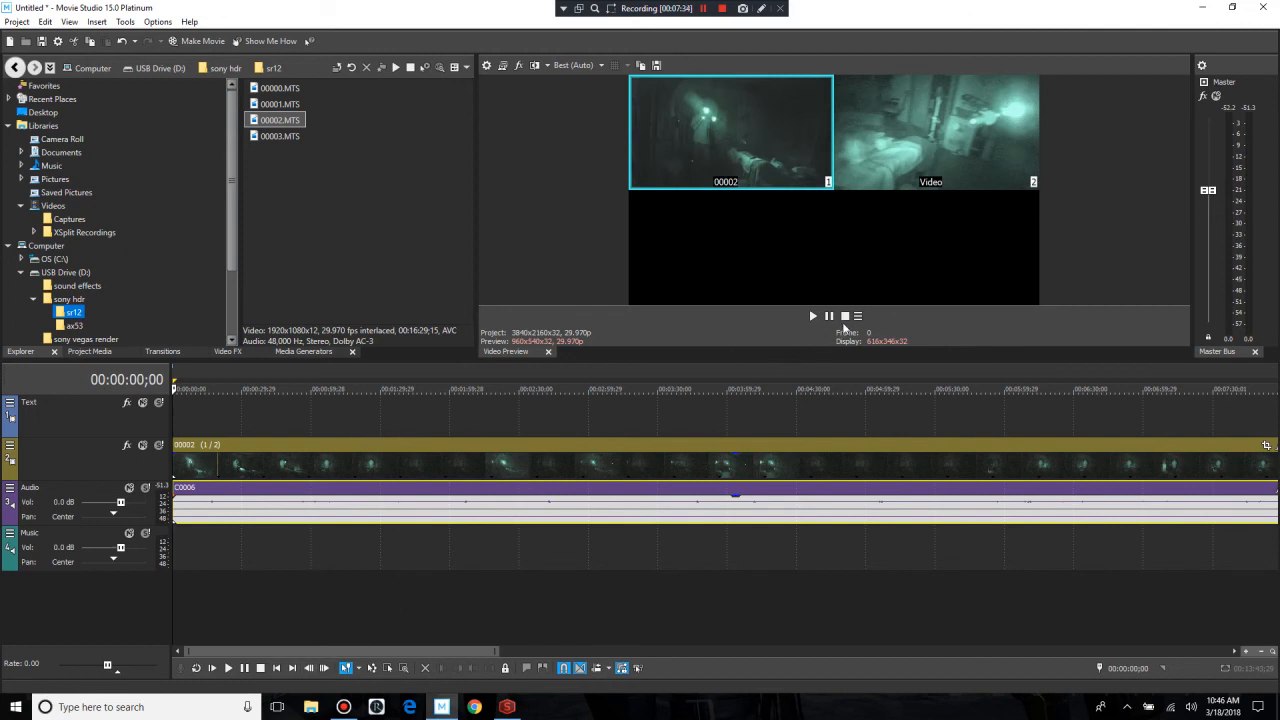
pyautogui.press('space')
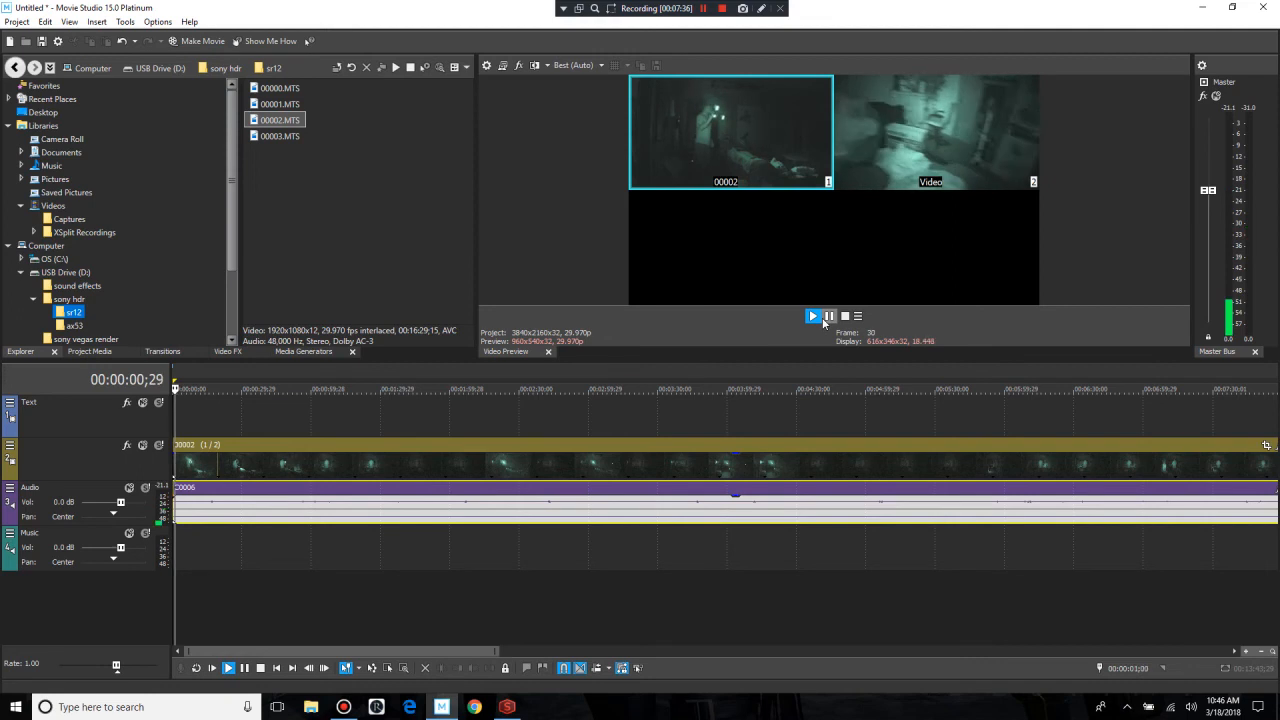
pyautogui.click(828, 316)
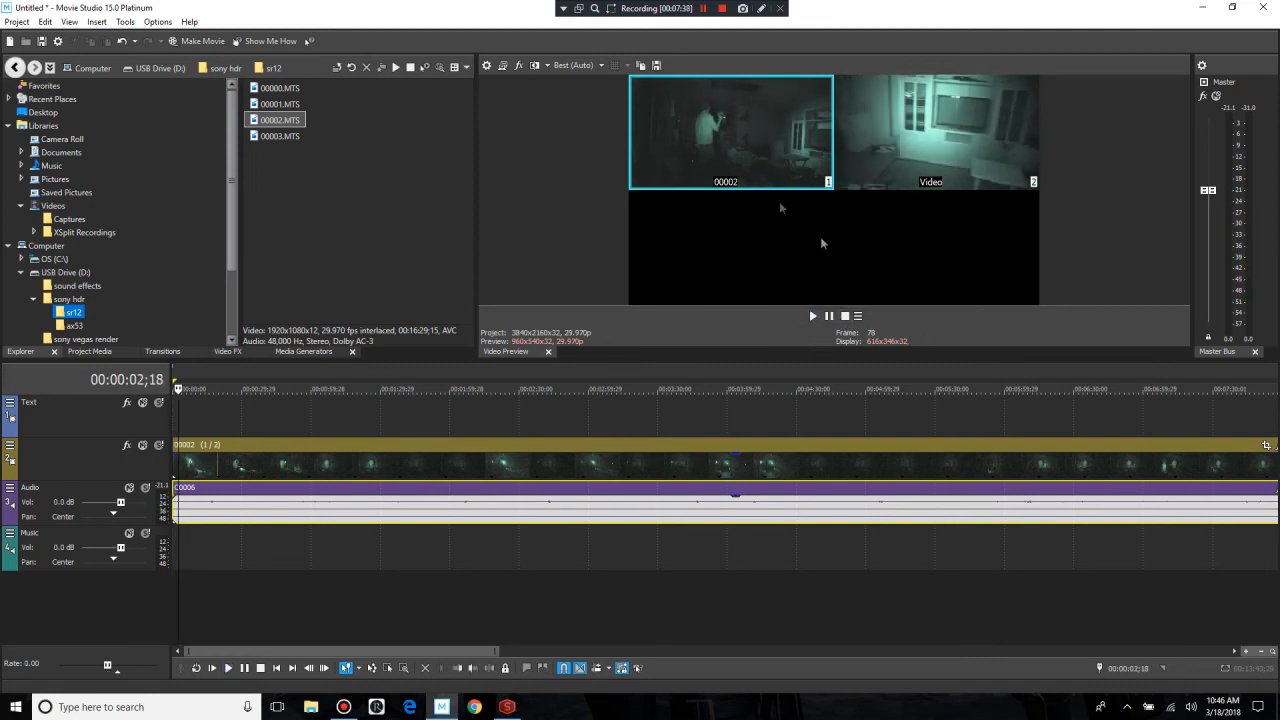
# Step: Play the multicamera track, cut to the Video angle at about 00:00:11, cut back to the 00002 angle, and pause playback
pyautogui.click(828, 316)
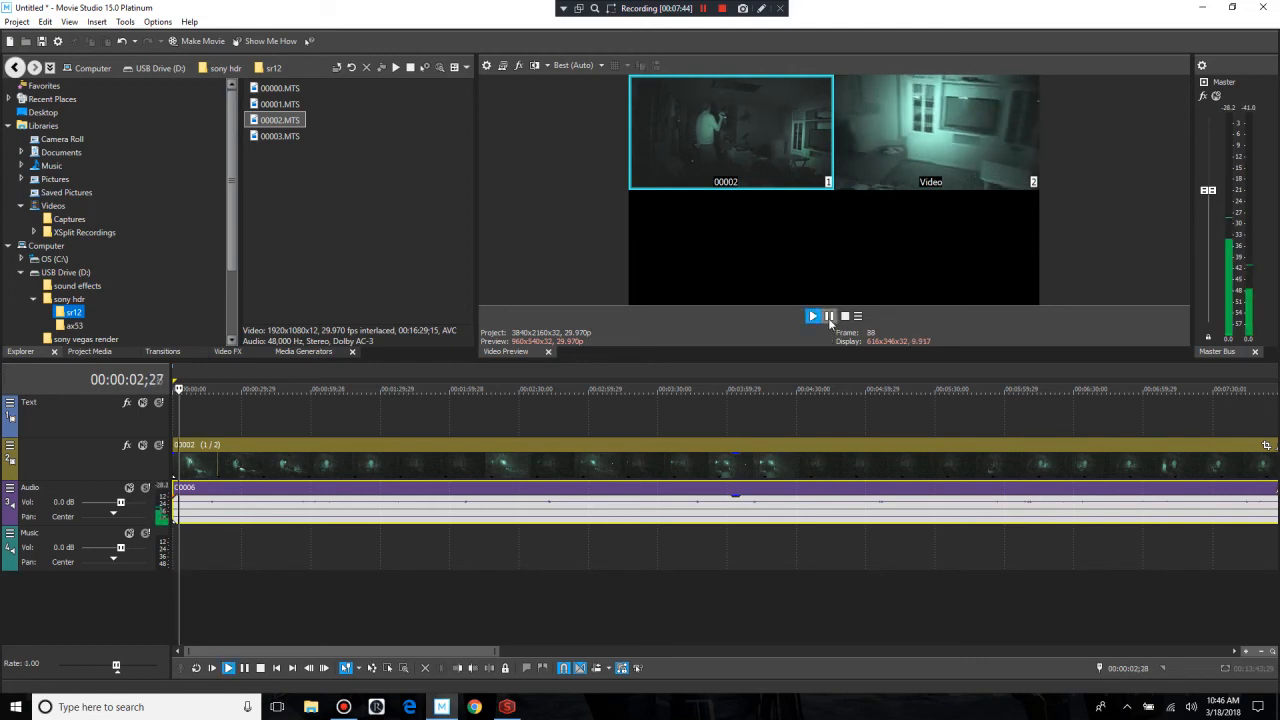
pyautogui.click(882, 126)
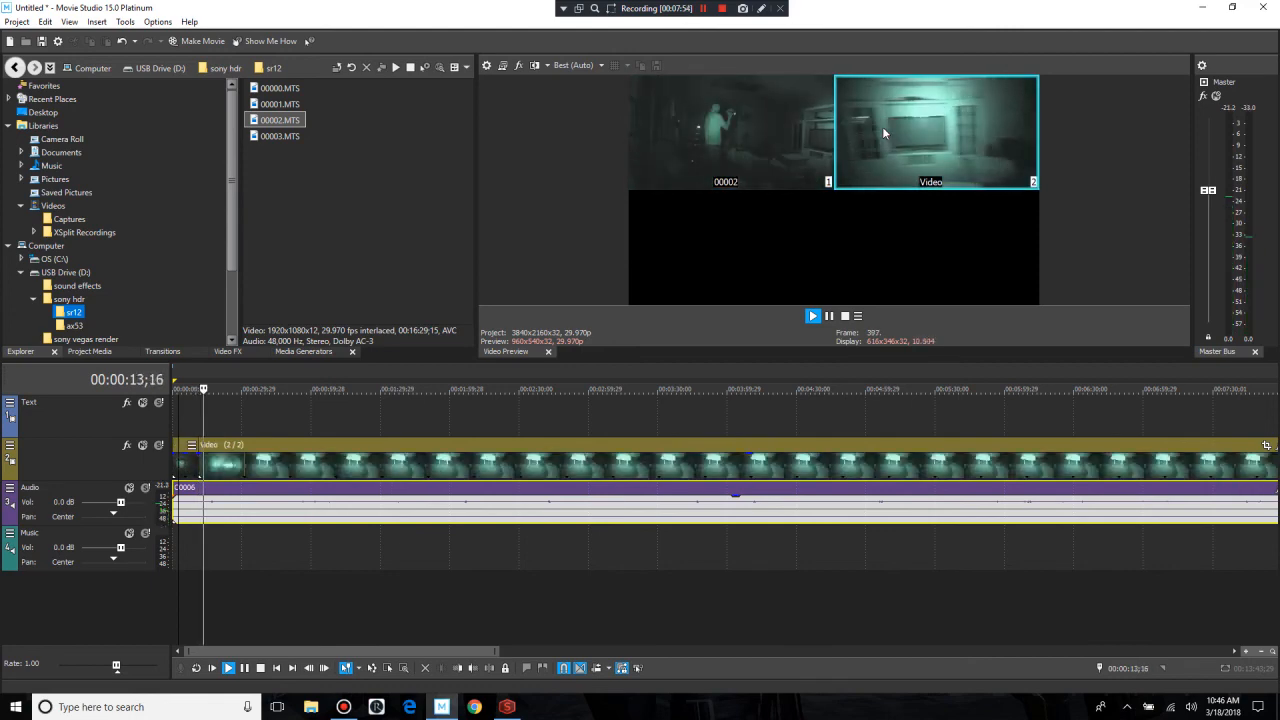
pyautogui.click(763, 138)
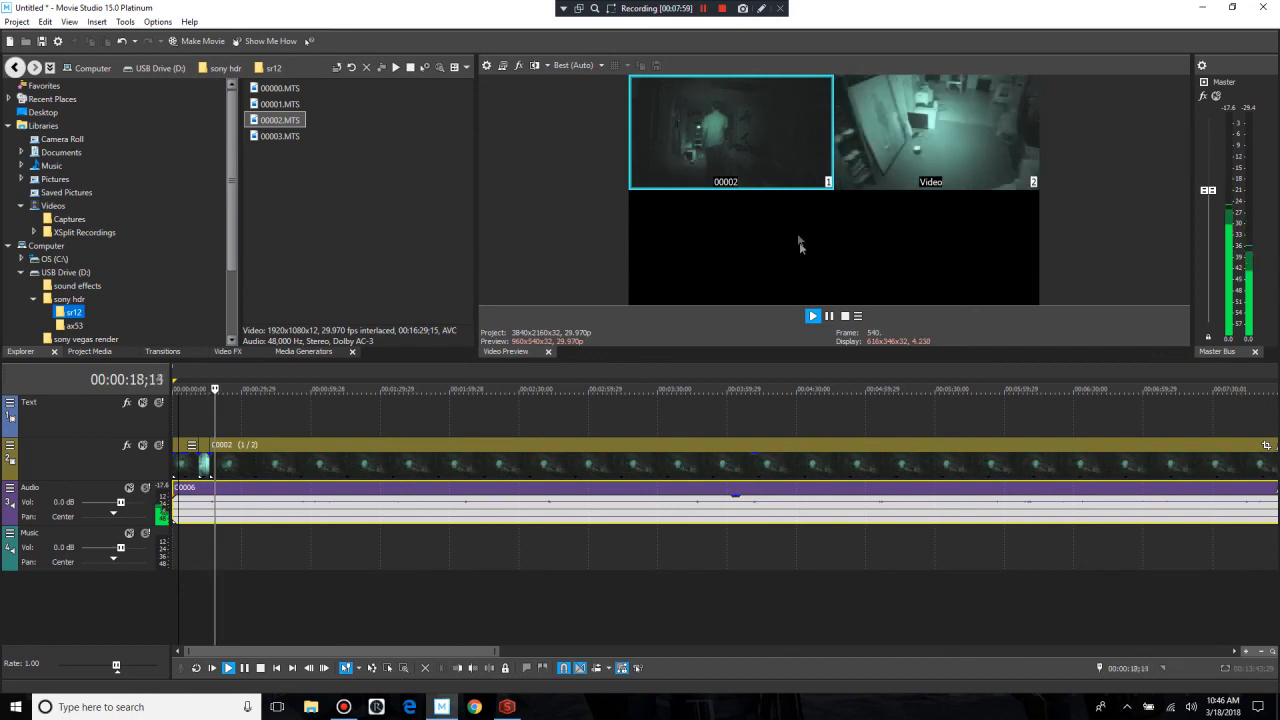
pyautogui.click(828, 317)
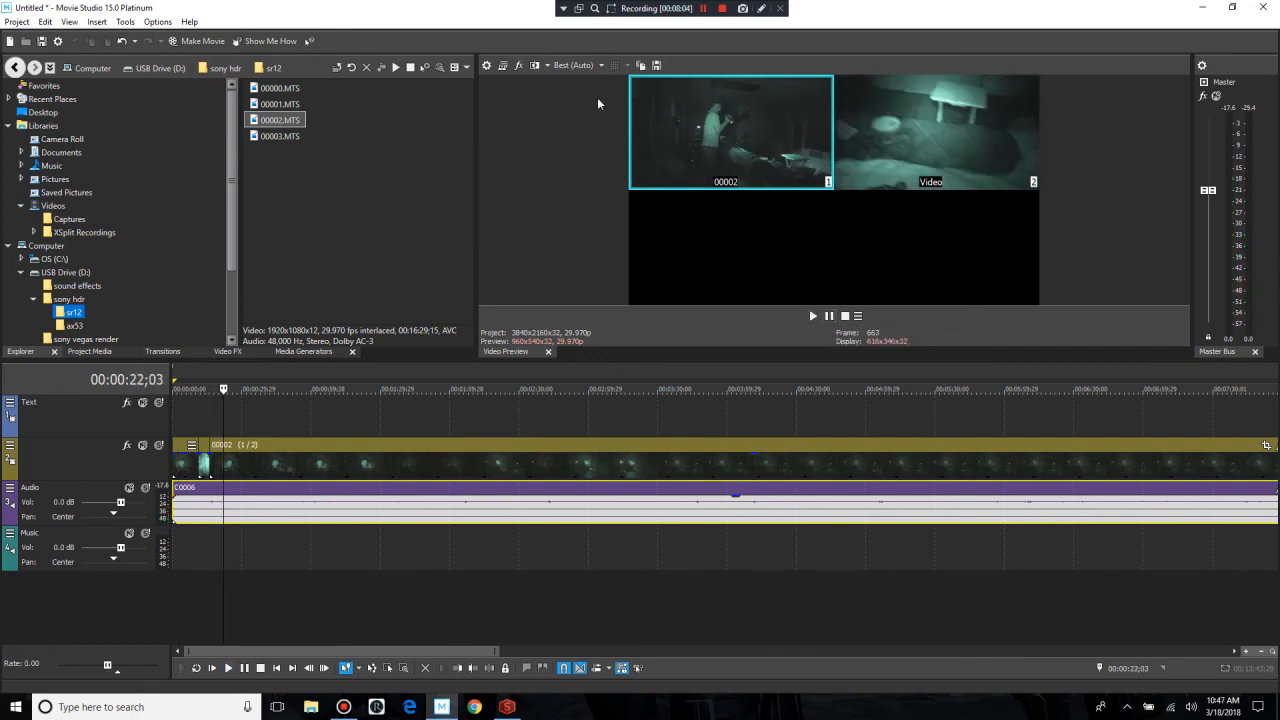
# Step: Set the video preview quality to Preview (Auto)
pyautogui.click(601, 65)
pyautogui.moveTo(586, 91)
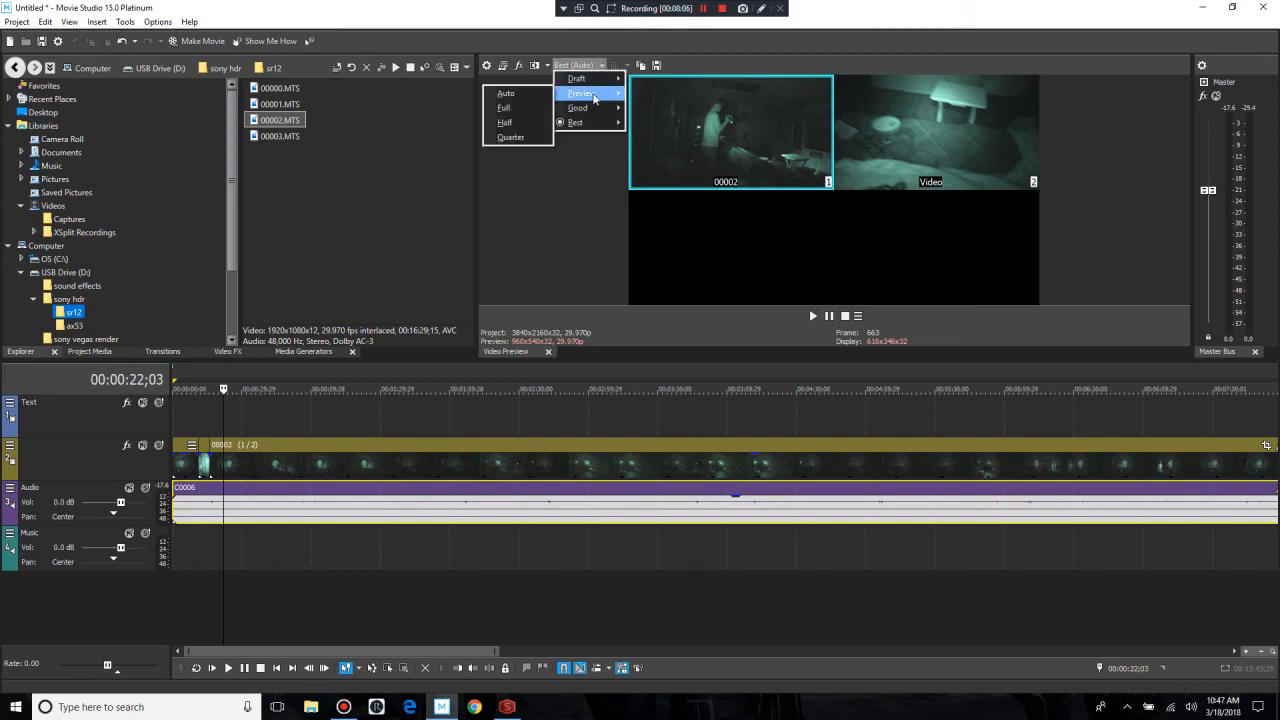
pyautogui.click(515, 82)
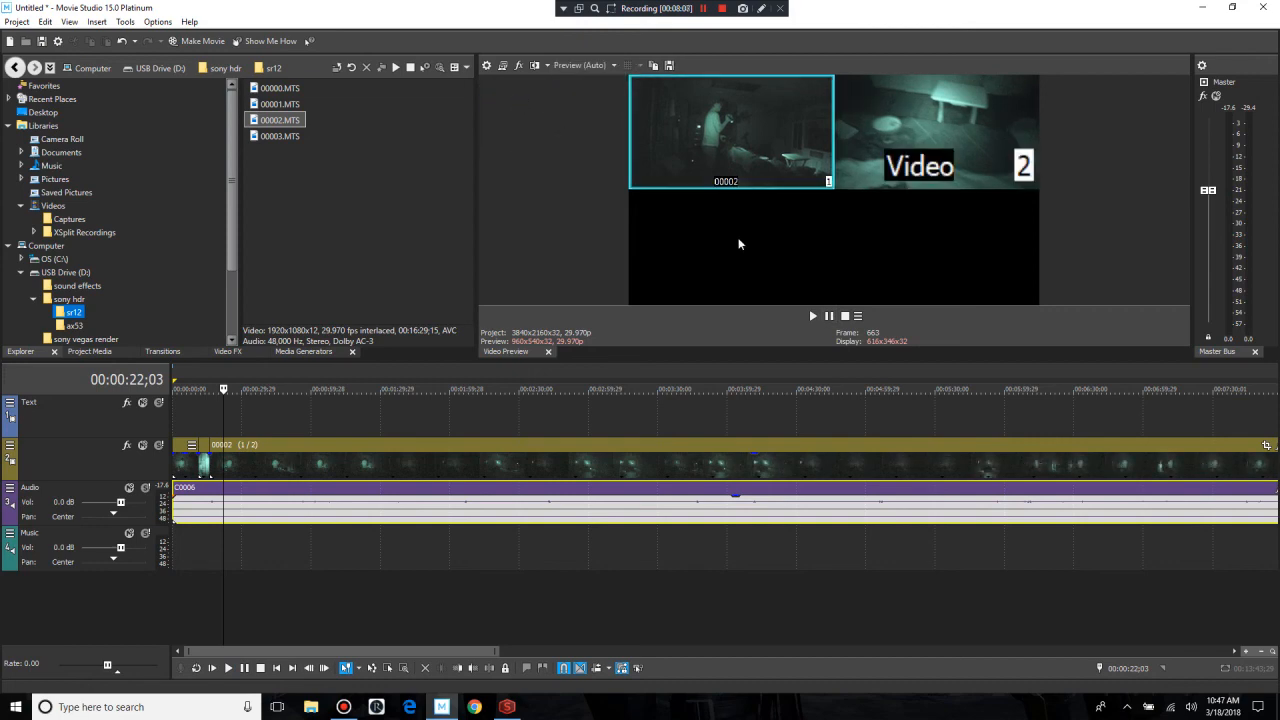
# Step: Resume playback, cut several times between the Video and 00002 angles ending on 00002, pause, and review the cuts on the timeline
pyautogui.click(813, 316)
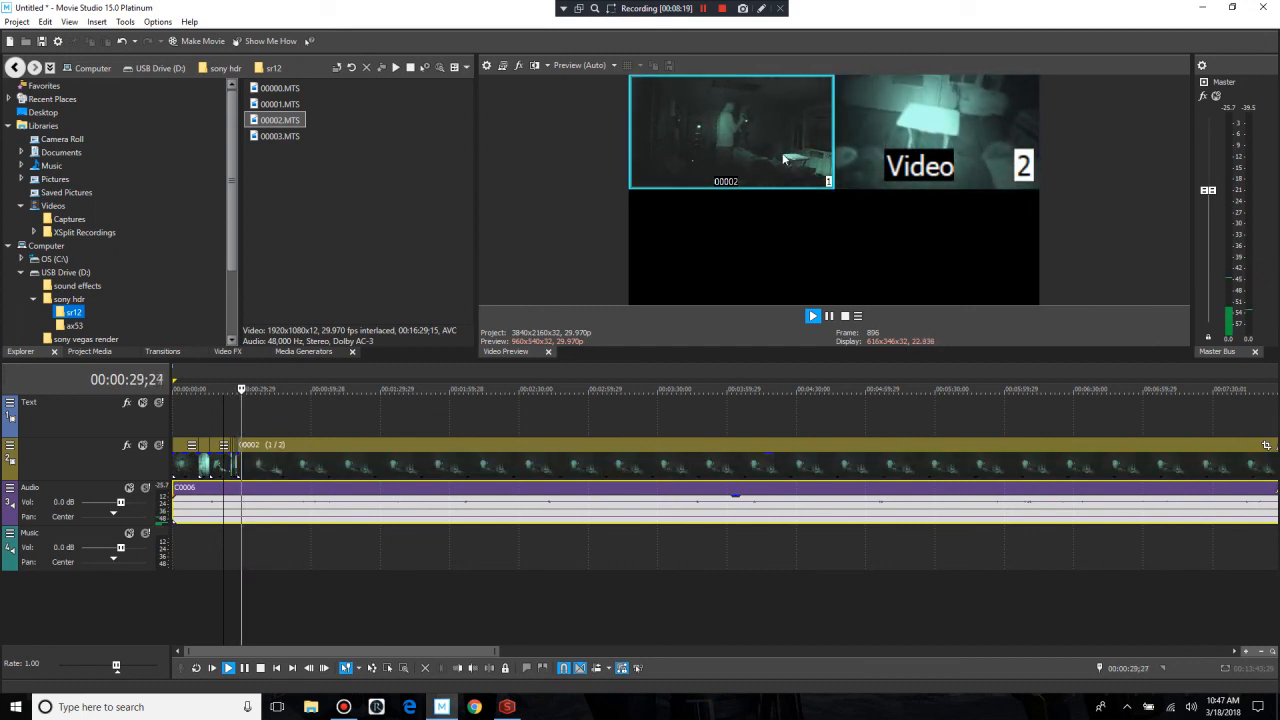
pyautogui.scroll(7, 226, 457)
pyautogui.click(831, 316)
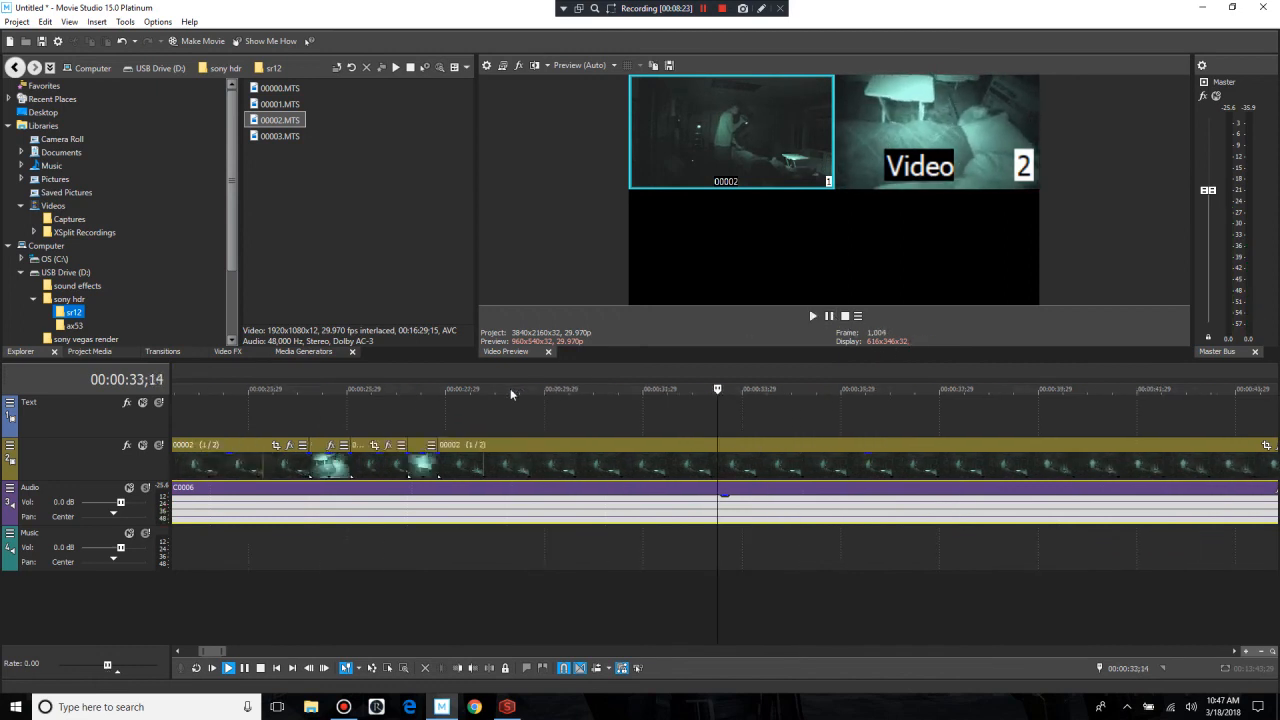
pyautogui.scroll(-8, 510, 388)
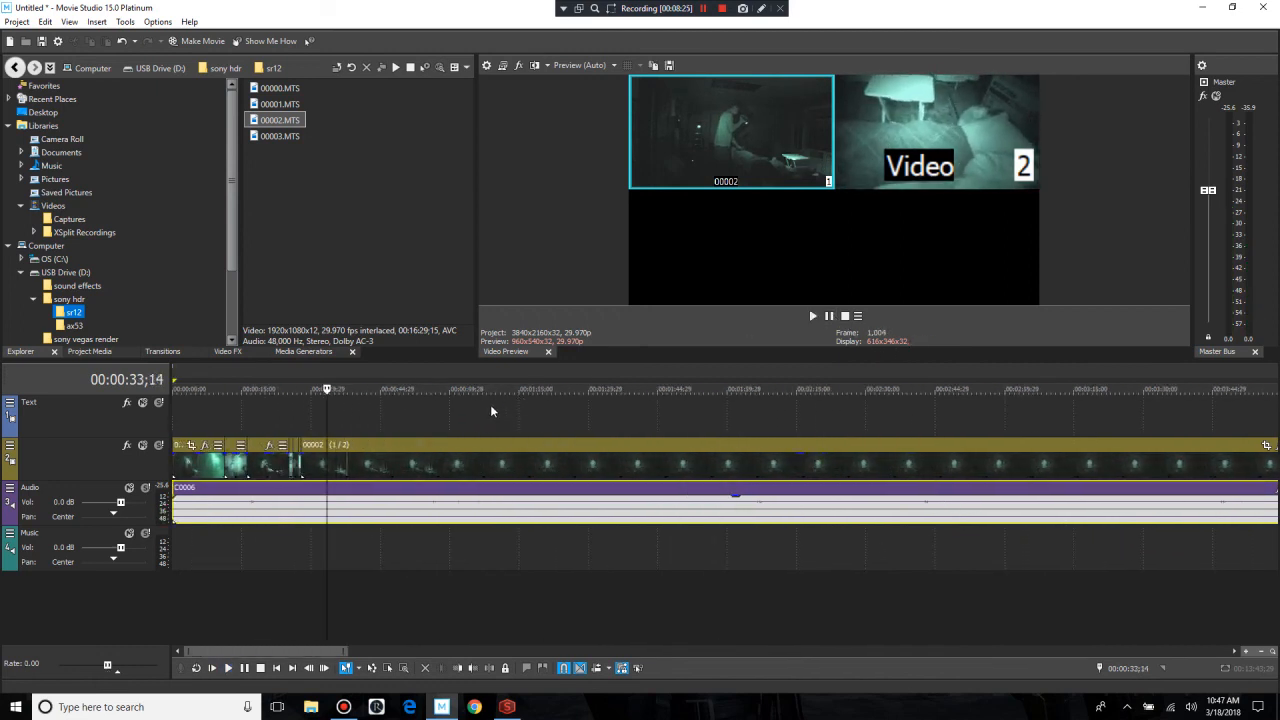